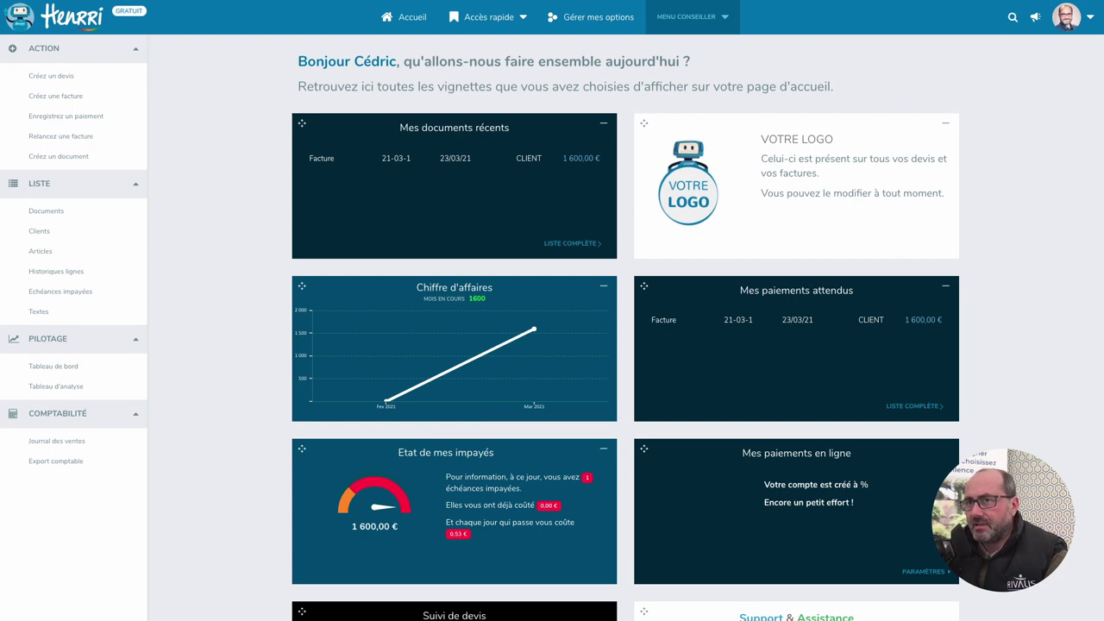
Step: Create a new document and assign it a new document type named DEMANDE DE DÉBOURS
click(58, 161)
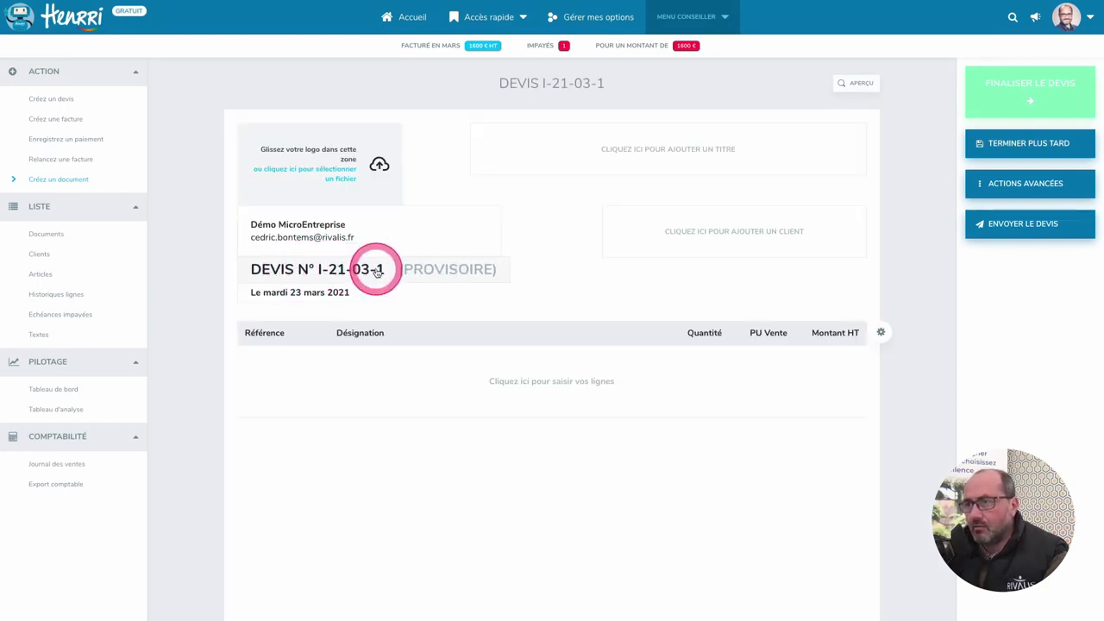
click(317, 269)
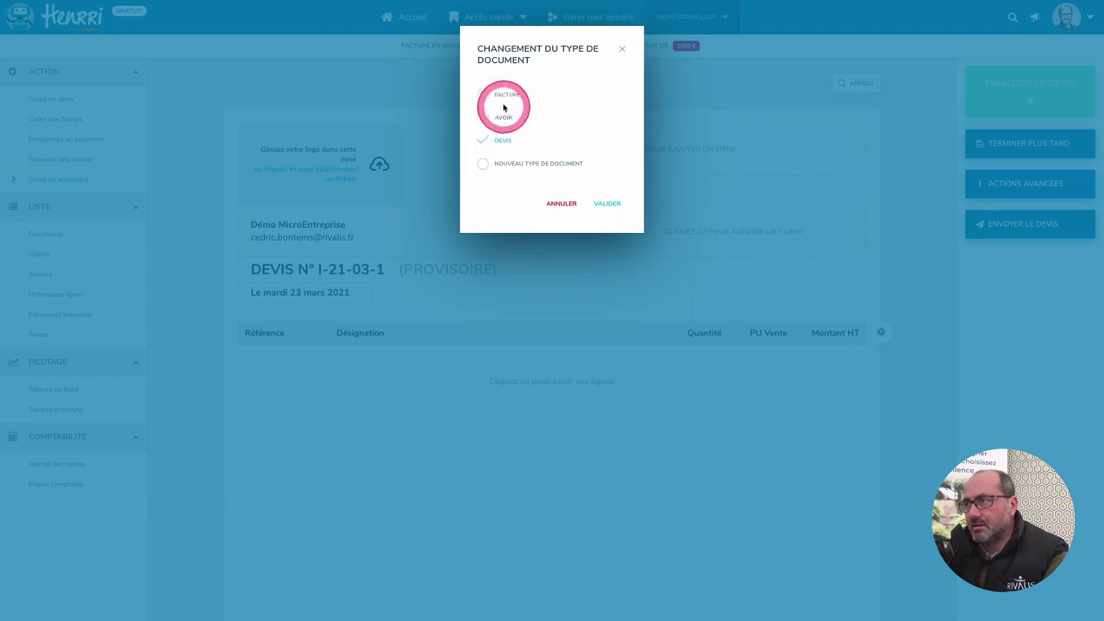
click(484, 165)
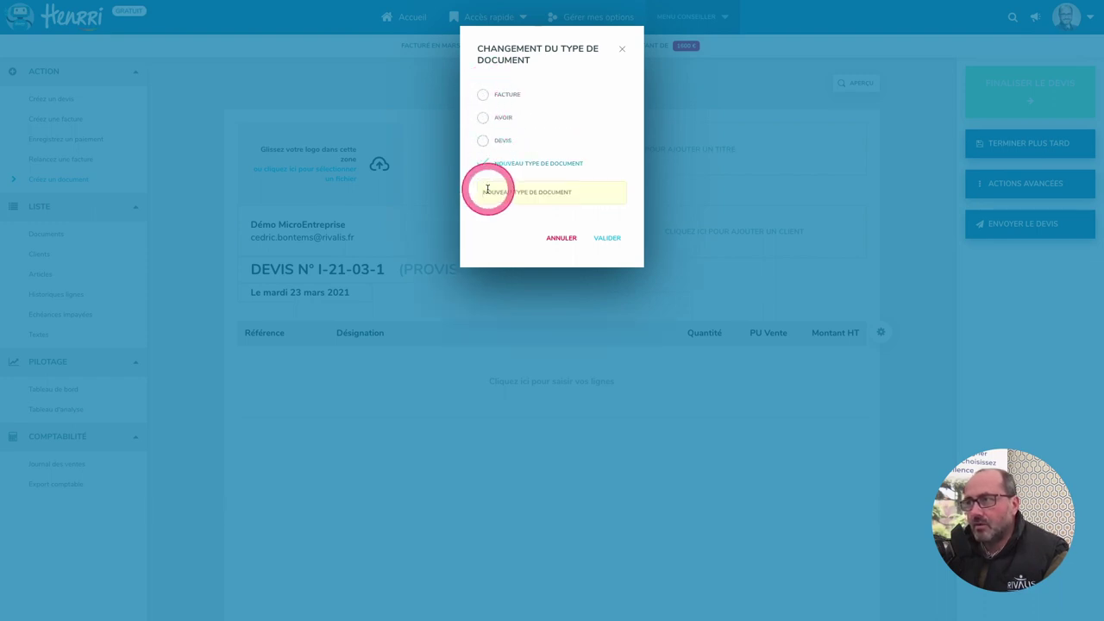
click(520, 200)
text(DEMANDE DE DÉBOURS)
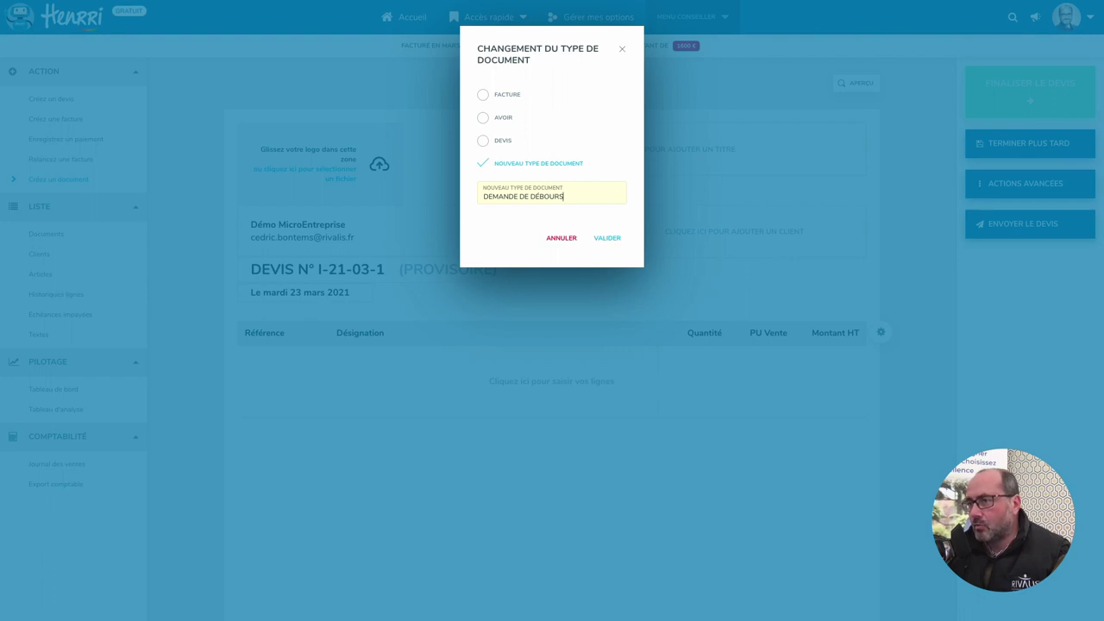
click(604, 236)
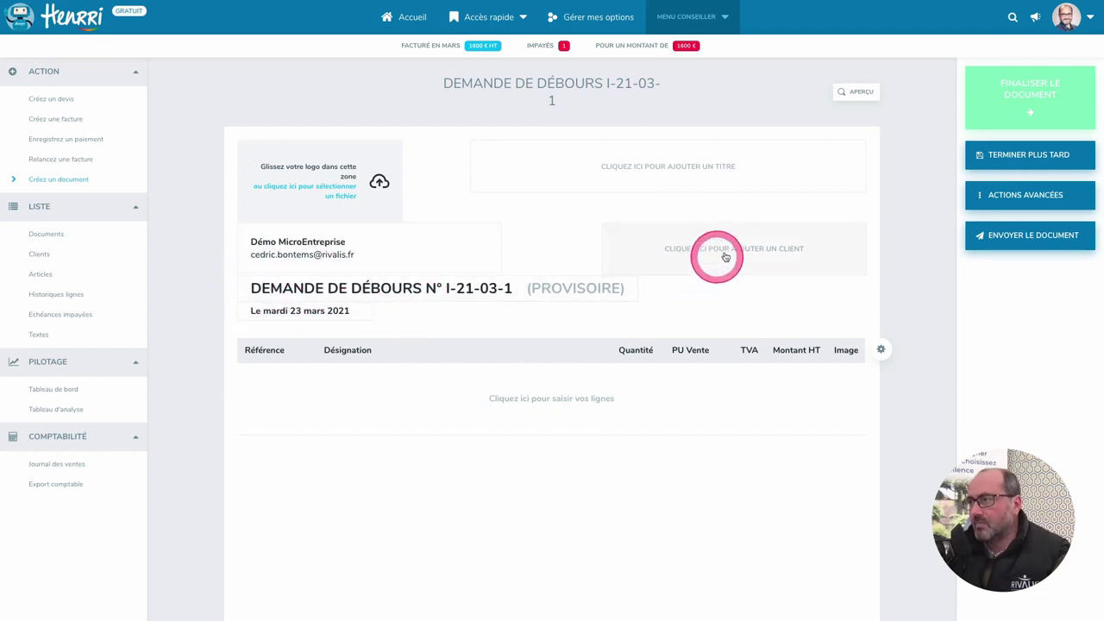
Step: Select the existing company CLIENT as the customer and apply it to the document
click(734, 250)
click(512, 91)
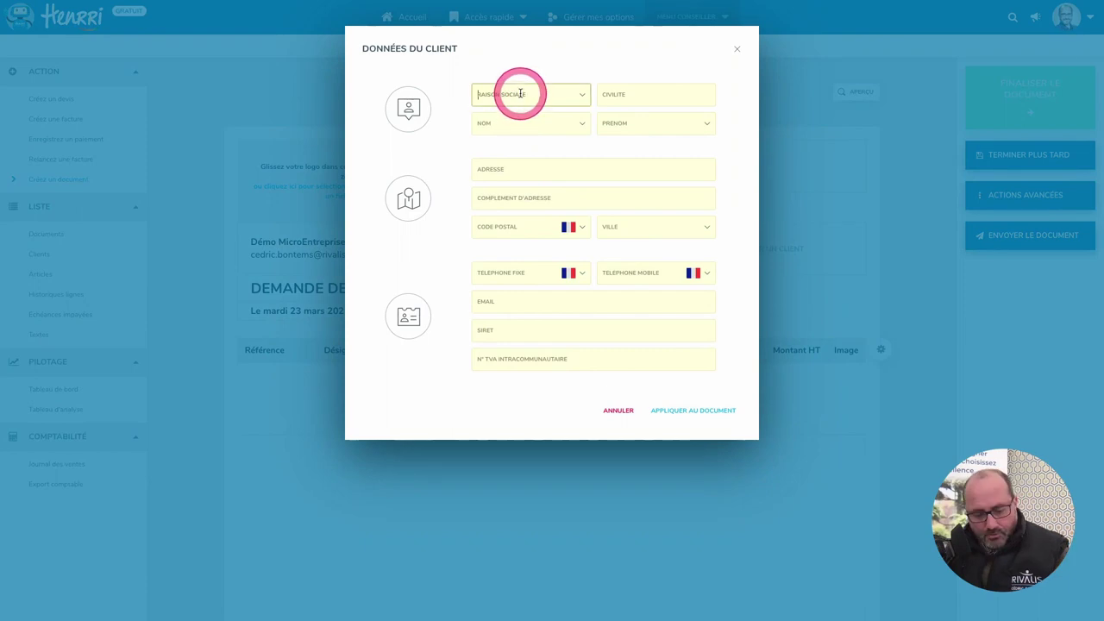
text(Client)
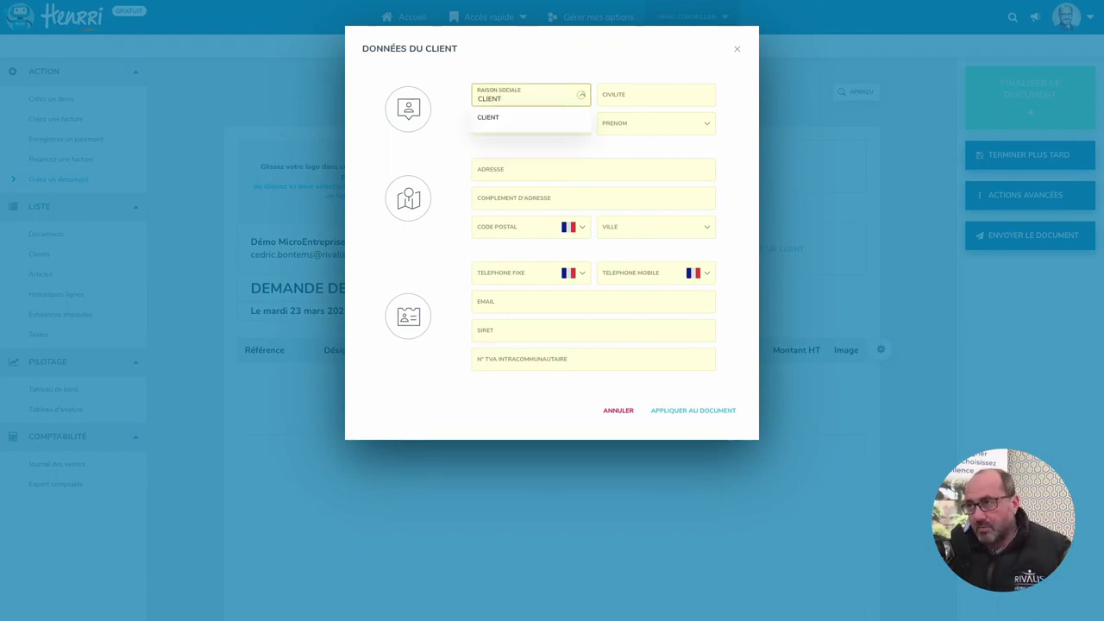
click(511, 123)
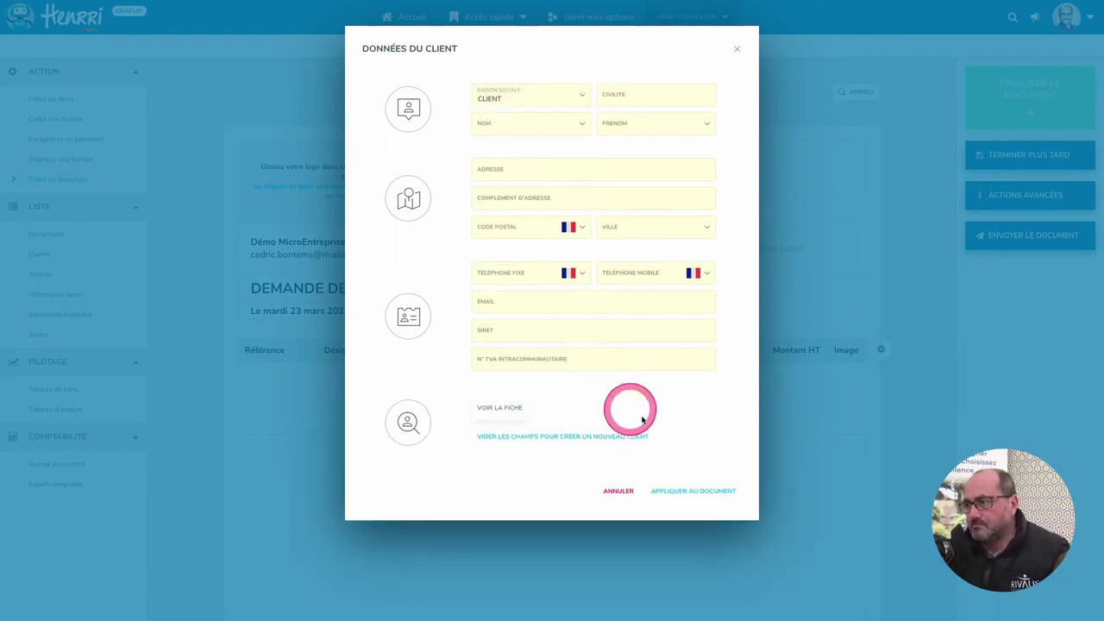
click(715, 491)
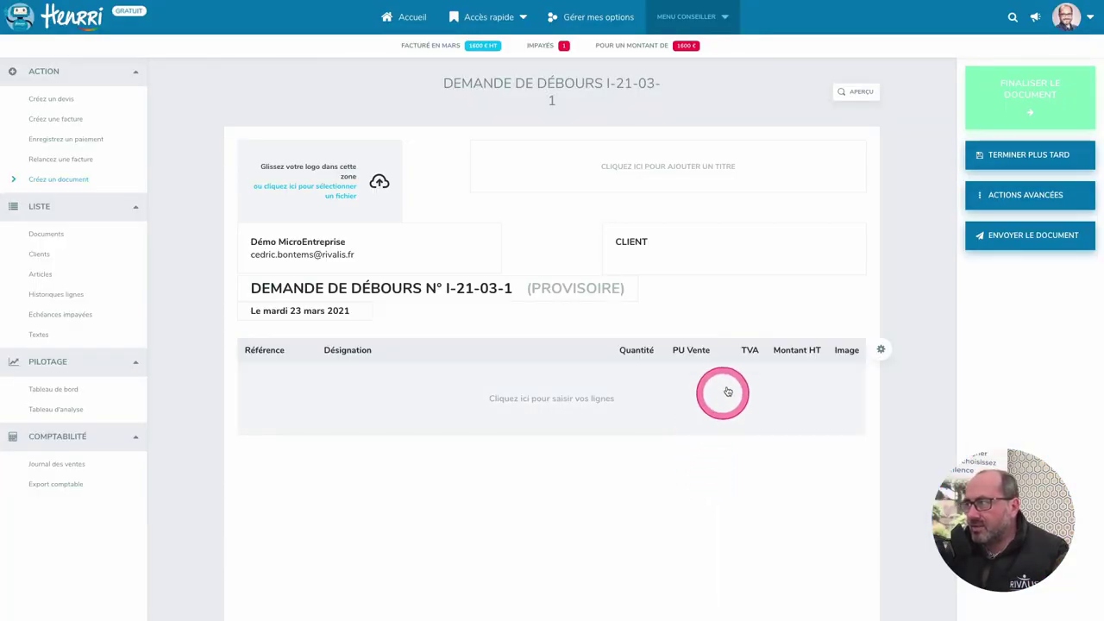
Step: Start personalising the document layout and extend the header area downward to make room beneath the date
click(995, 194)
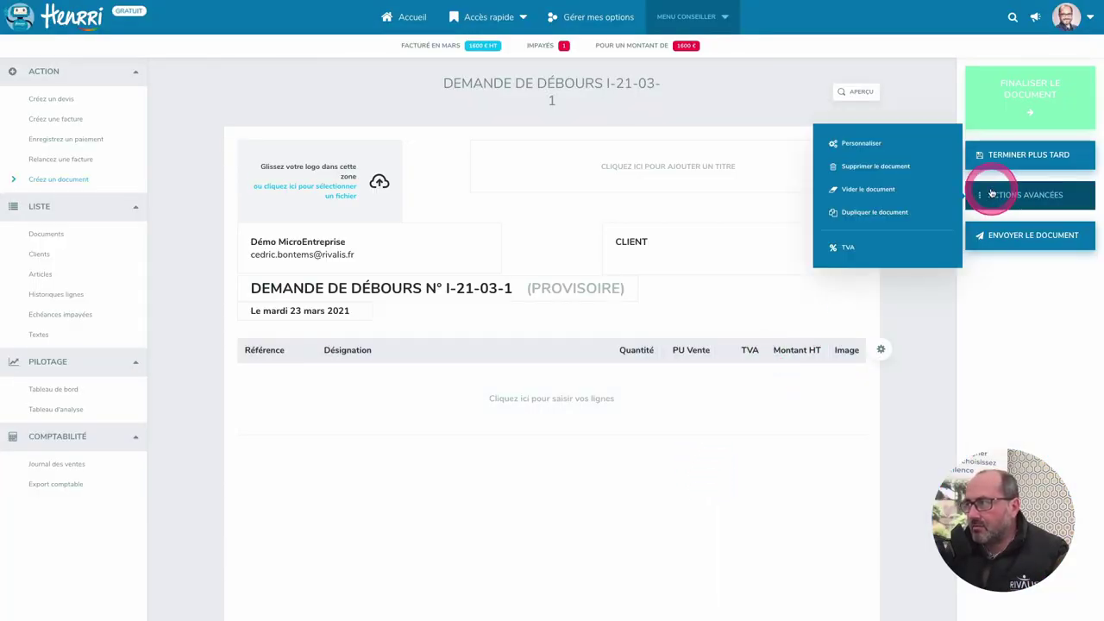
click(850, 143)
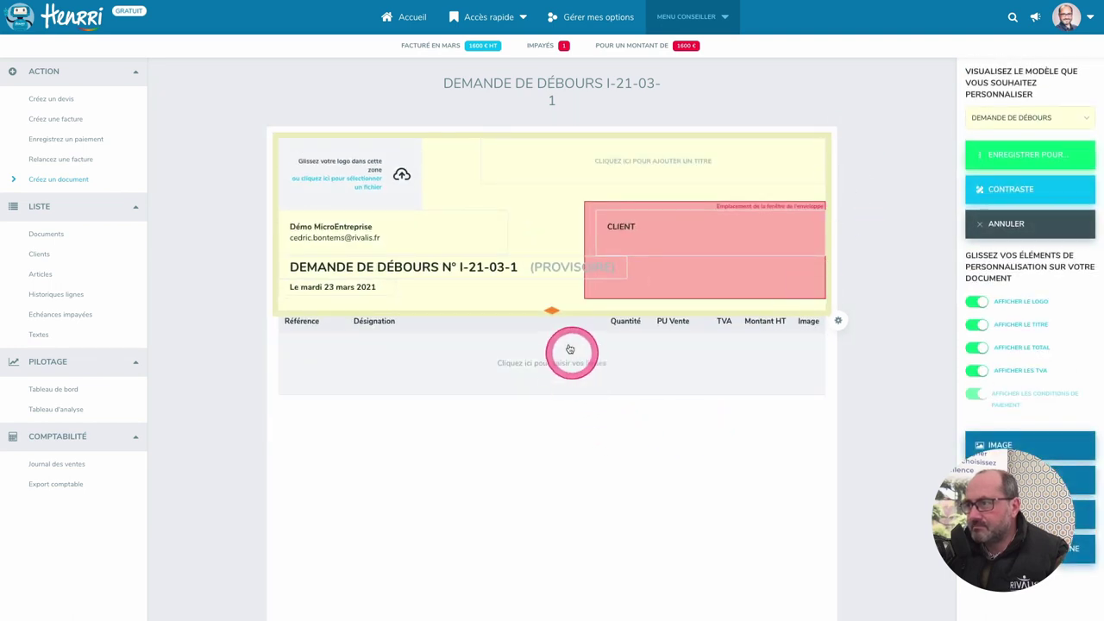
drag(551, 310, 552, 417)
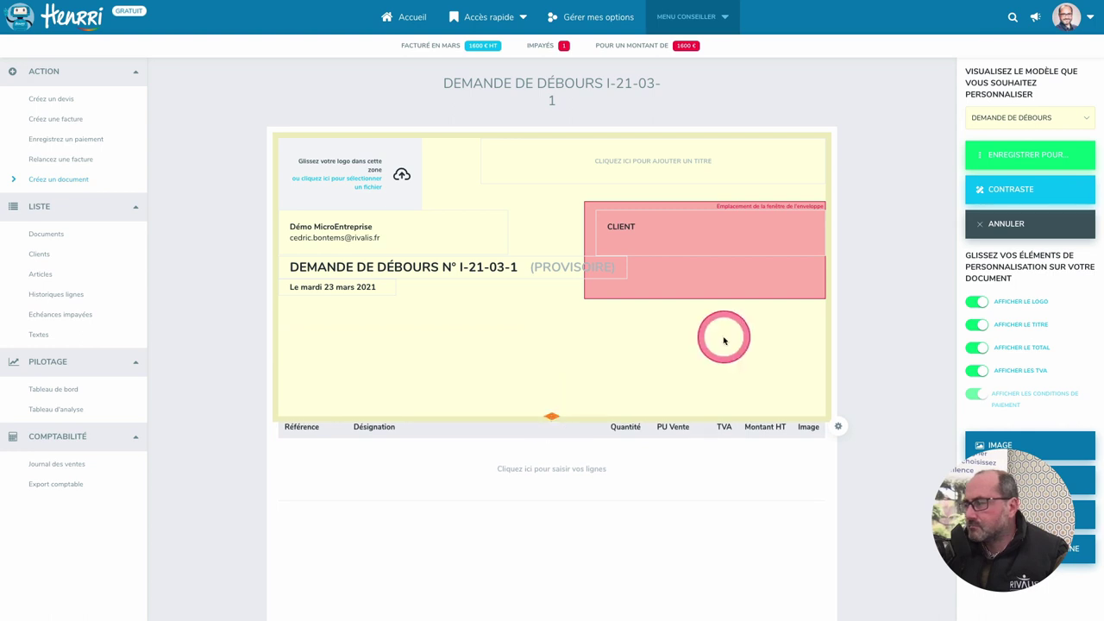
Step: Add a text block beneath the date, align it to the header's left edge and widen it to the full header width
drag(1030, 480, 350, 344)
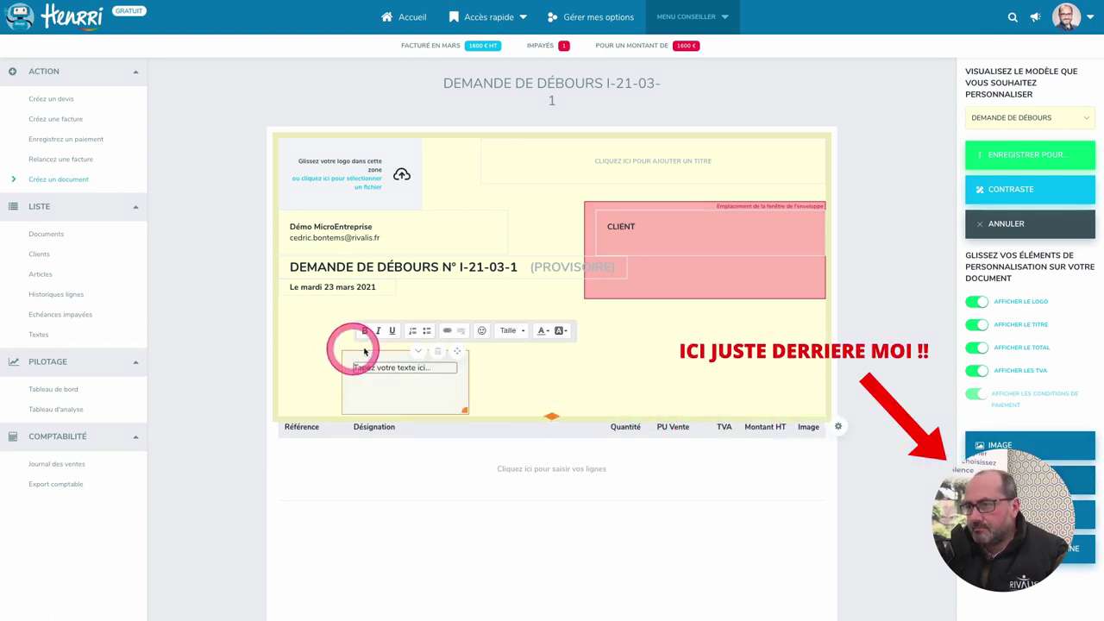
drag(441, 349, 387, 348)
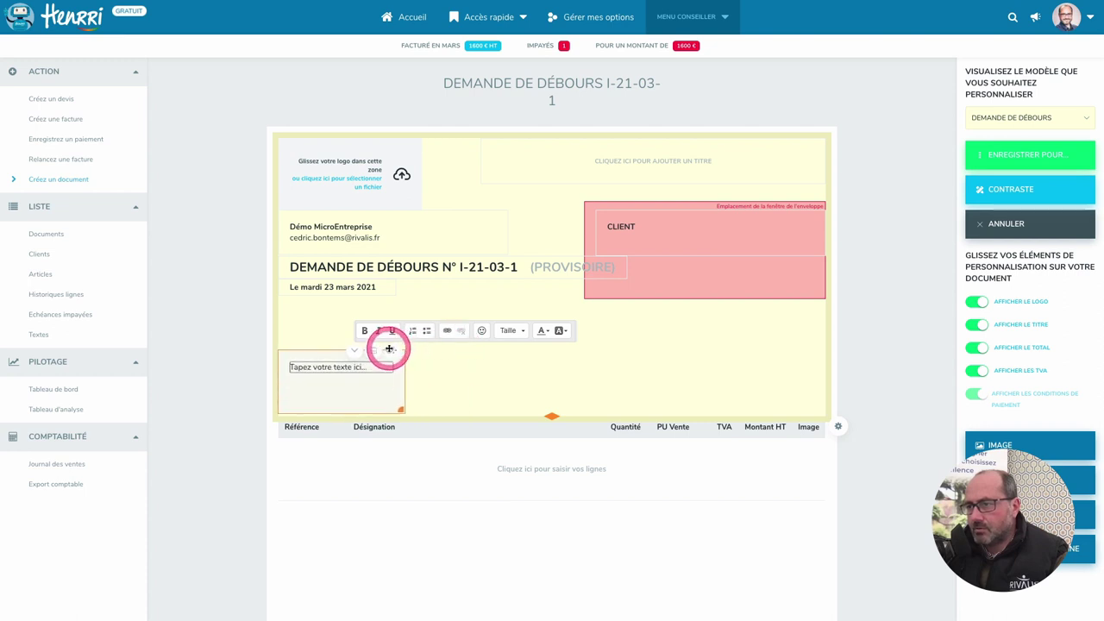
drag(402, 413, 838, 439)
mouse_move(456, 365)
mouse_down()
mouse_move(412, 367)
mouse_move(390, 353)
mouse_move(389, 362)
mouse_up()
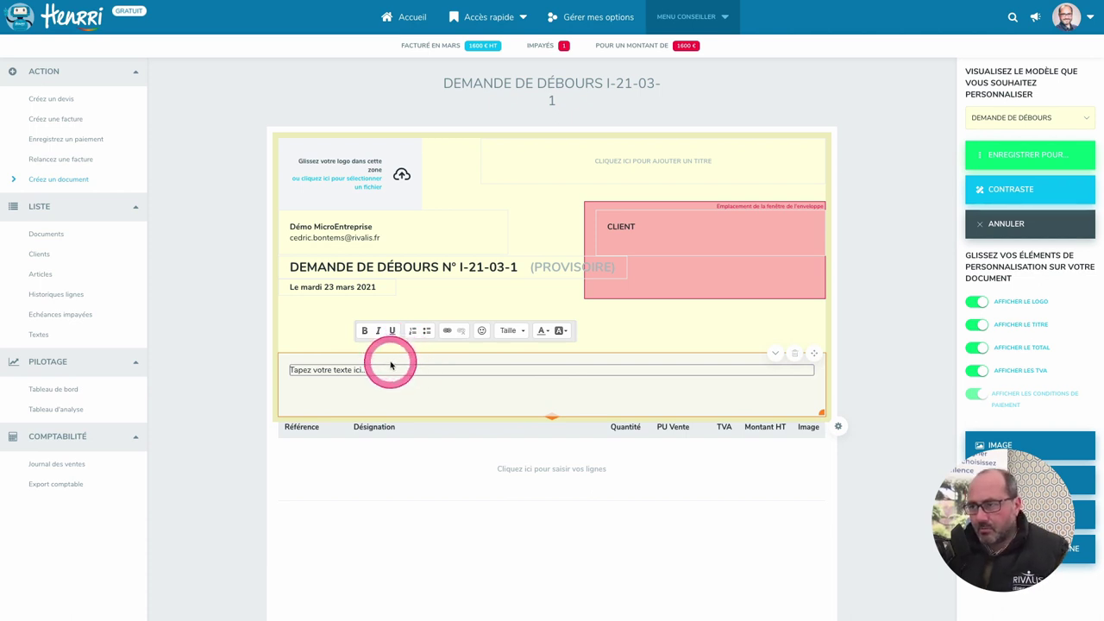
Step: Fill the block with the client's authorisation text starting "Moi, ____, autorise expressément la société MA SOCIETE" and move it up closer to the date
text(Moi, ______________________________, autorise expressément la société MA SOCIETE à engager en mon nom et pour mon compte les dépenses listées ci-dessous dans la limite des budget indiqués, et m'engage à les rembourser au centime près sur présentation des justificatifs établis à mon nom.)
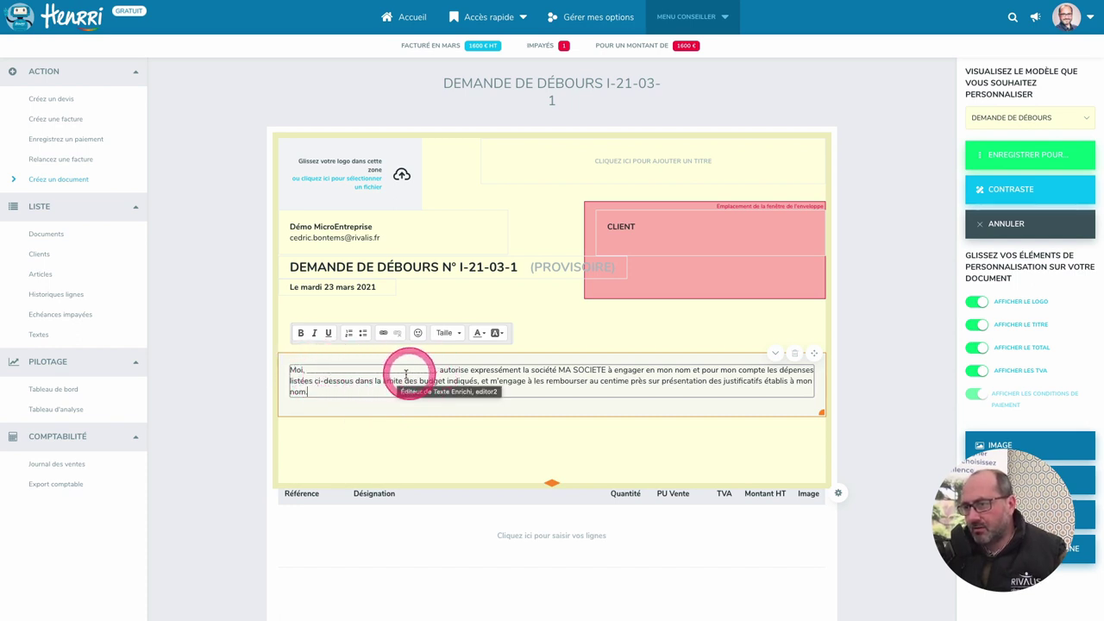
click(574, 427)
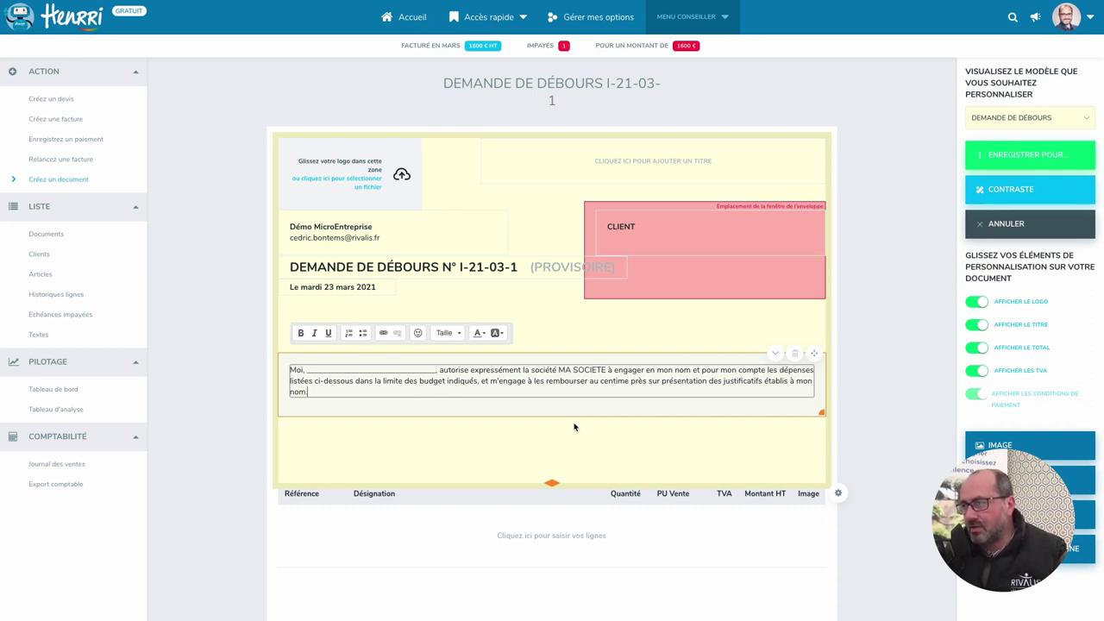
drag(815, 354, 826, 322)
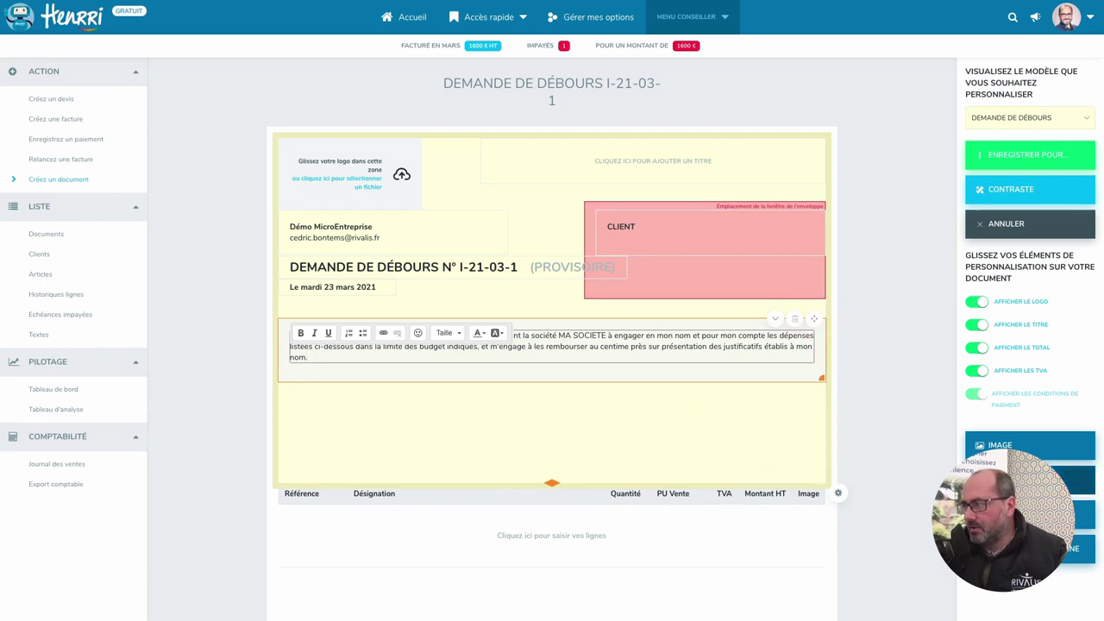
Step: Add a text block with "Nom - Prénom" and "Signature" lines below the authorisation text, and a second block with a "Date" line beside it
drag(1031, 480, 715, 415)
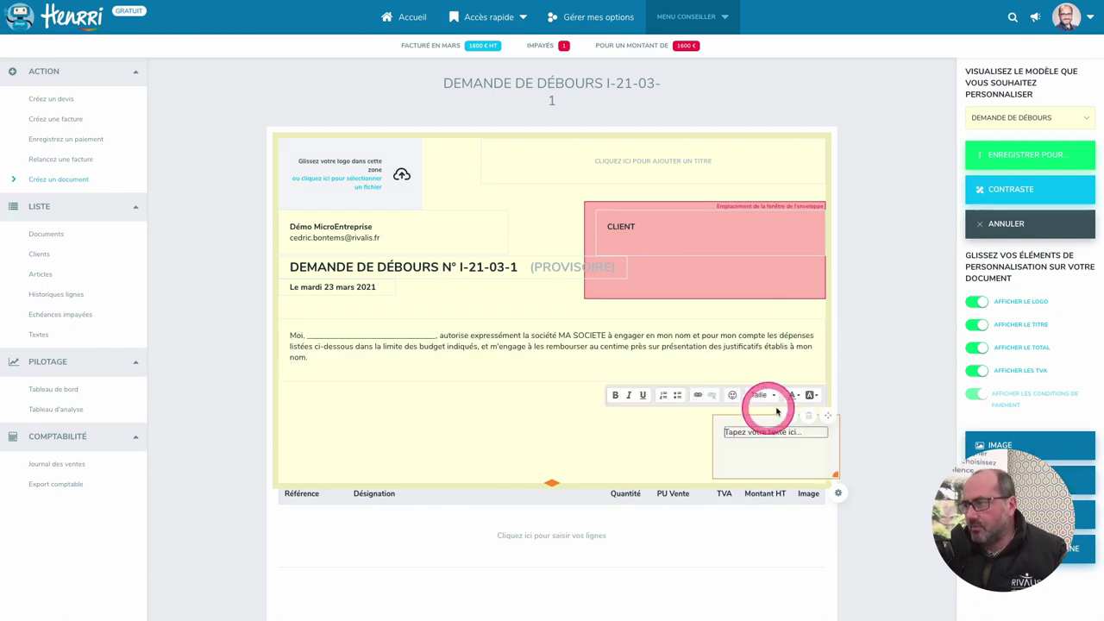
drag(828, 415, 682, 452)
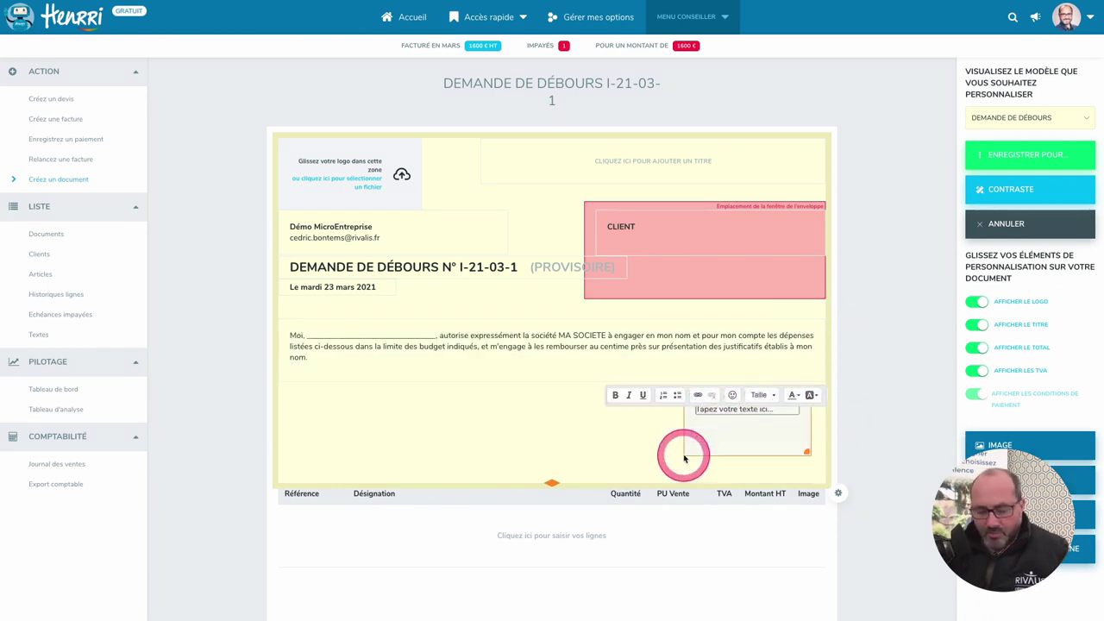
text(Nom - Prénom)
key(Return)
text(Signature)
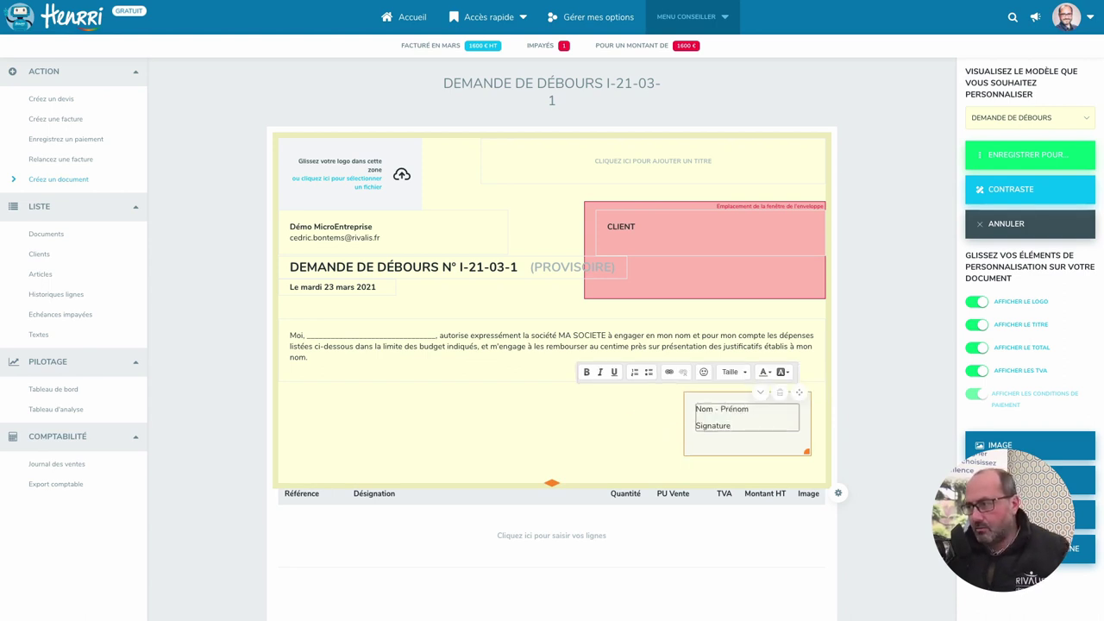
mouse_move(1030, 515)
mouse_down()
mouse_move(661, 411)
mouse_move(579, 409)
mouse_move(626, 429)
mouse_up()
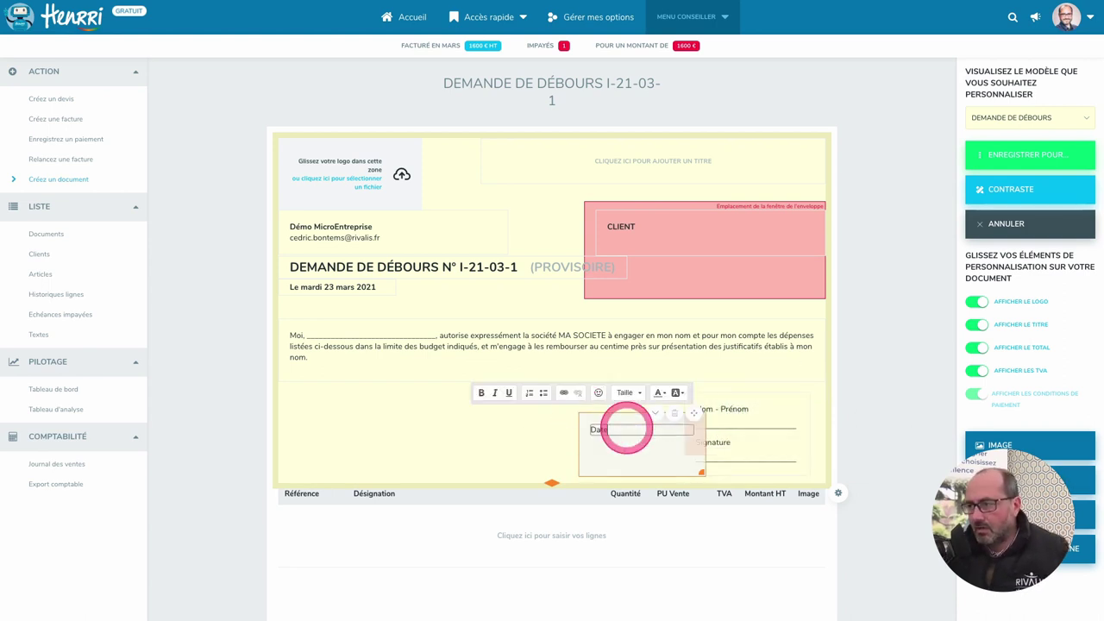
Step: Reduce the authorisation block's height, move it up, and place the signature and date blocks side by side directly beneath it
click(771, 370)
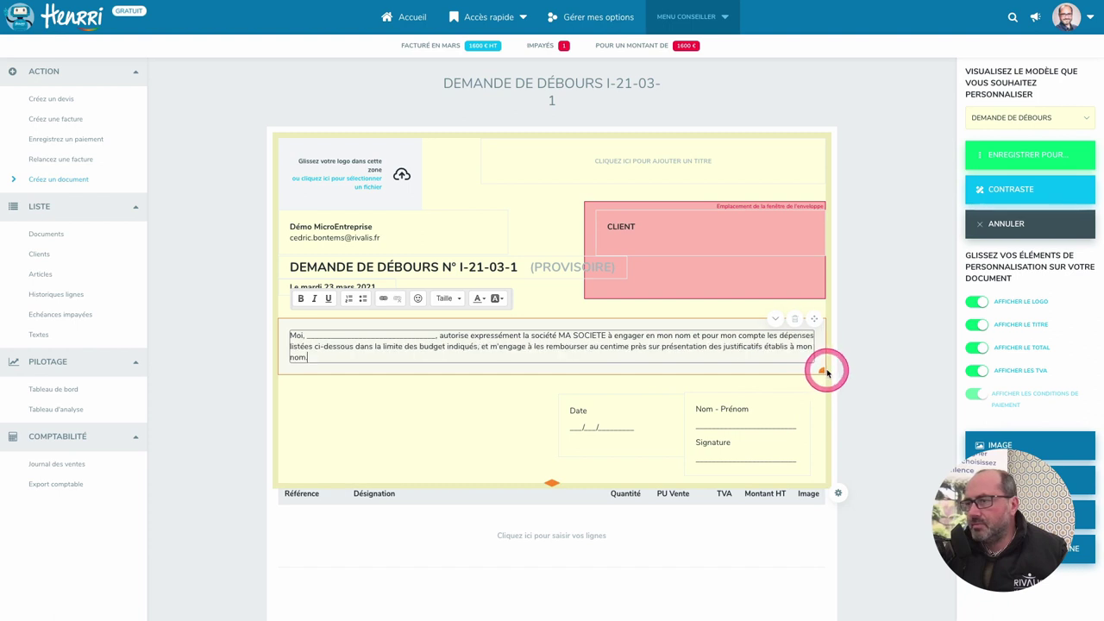
mouse_move(826, 373)
mouse_down()
mouse_move(819, 313)
mouse_move(798, 365)
mouse_move(824, 362)
mouse_up()
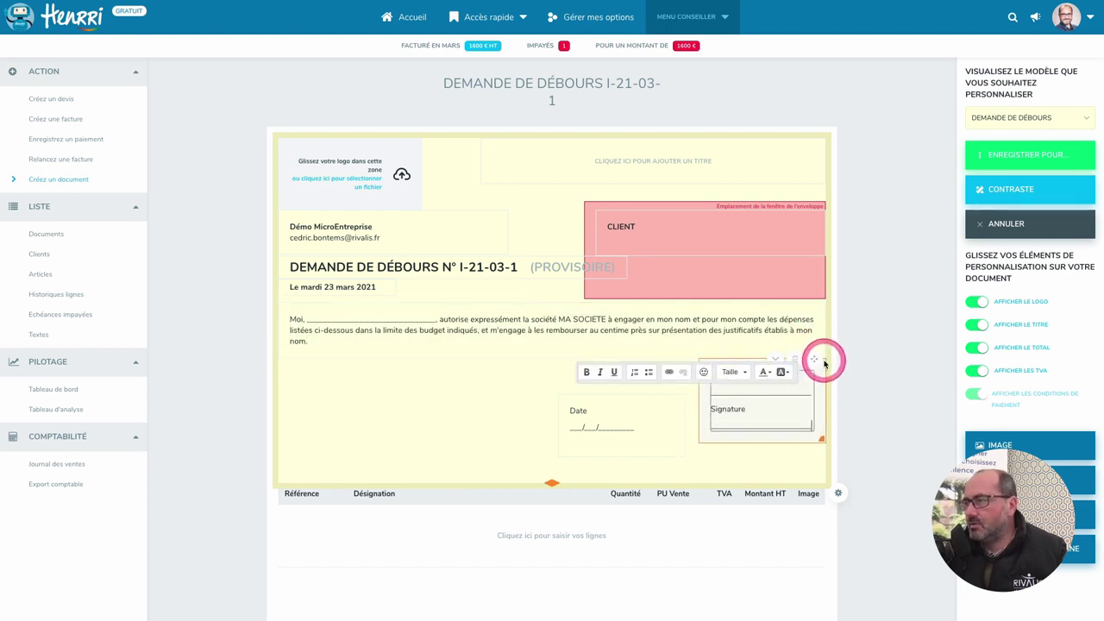
drag(682, 398, 693, 364)
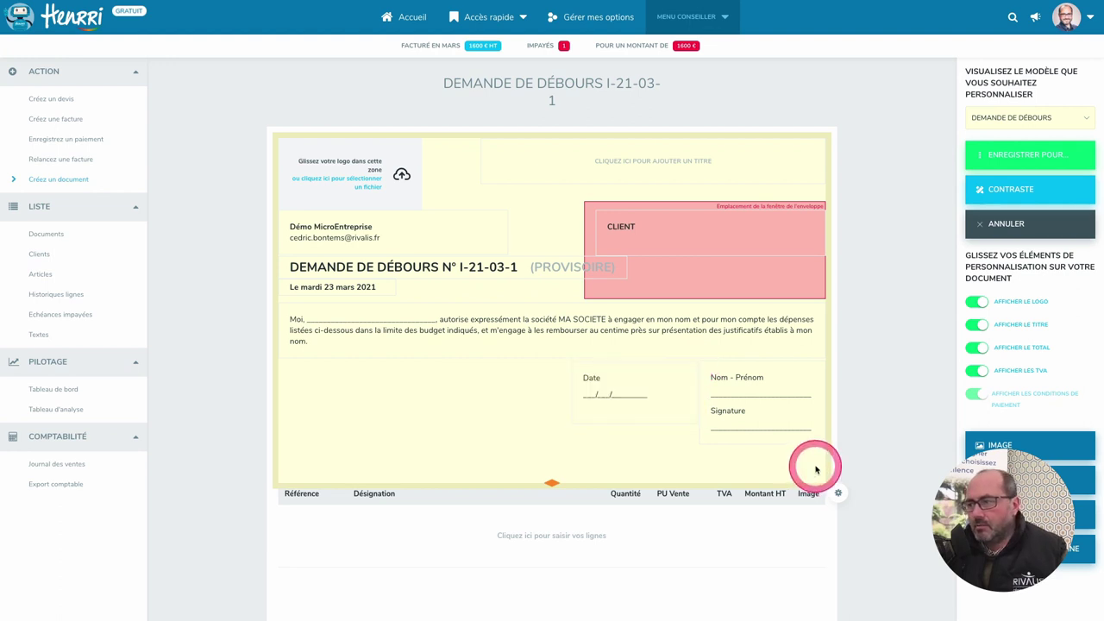
Step: Shrink the header area to fit its blocks and save the layout for the "DEMANDE DE DÉBOURS" model
click(593, 511)
click(1004, 165)
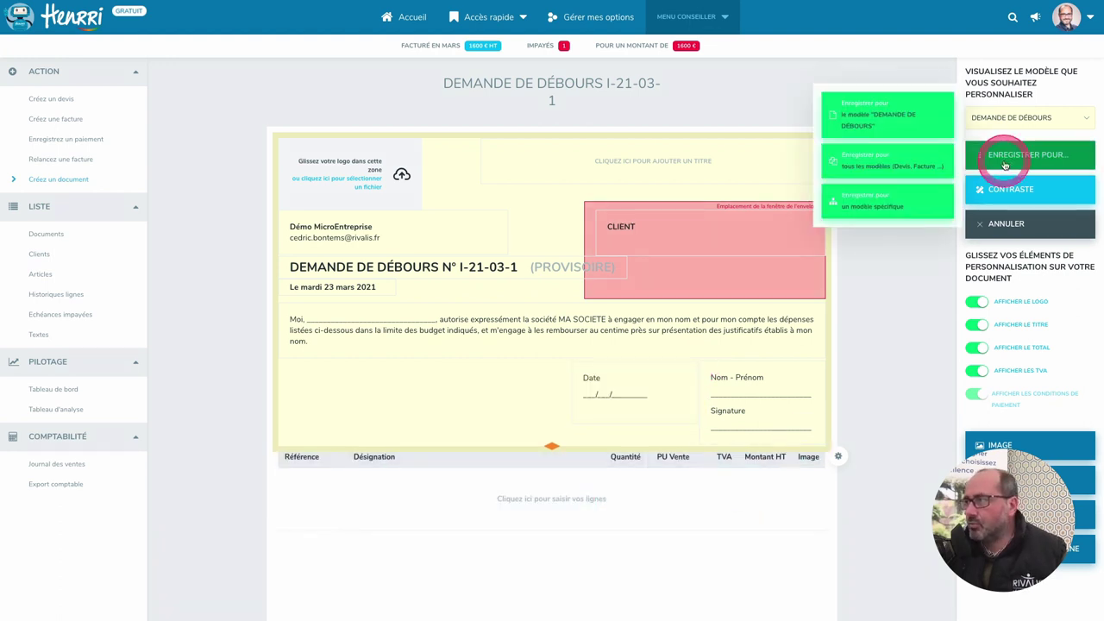
click(889, 121)
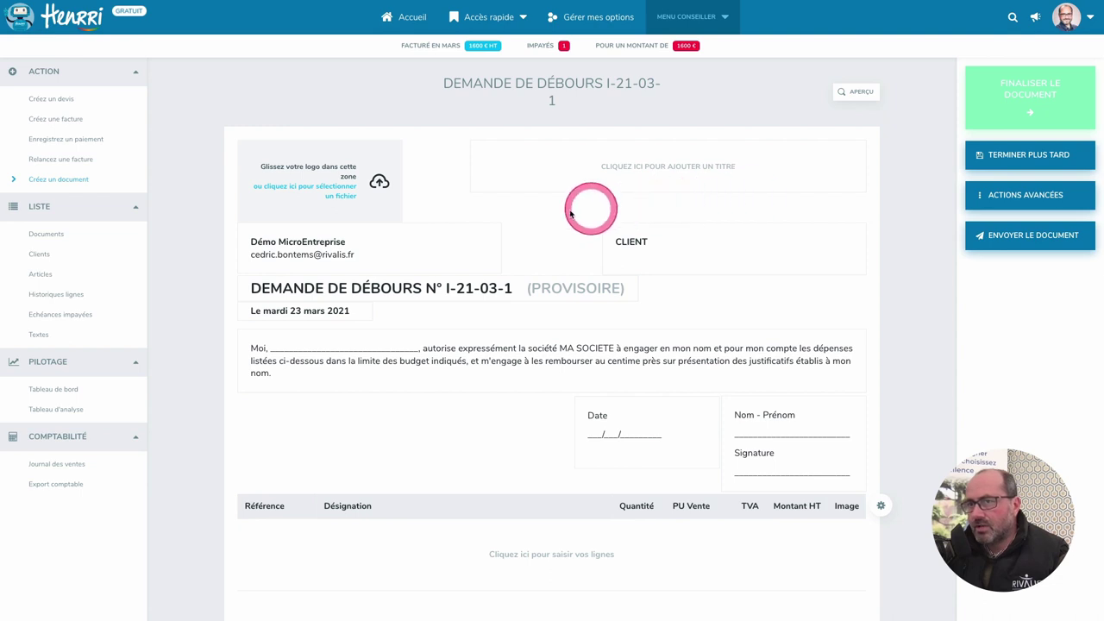
Step: Create another document and assign it a new document type named FACTURE DE DÉBOURS
click(64, 183)
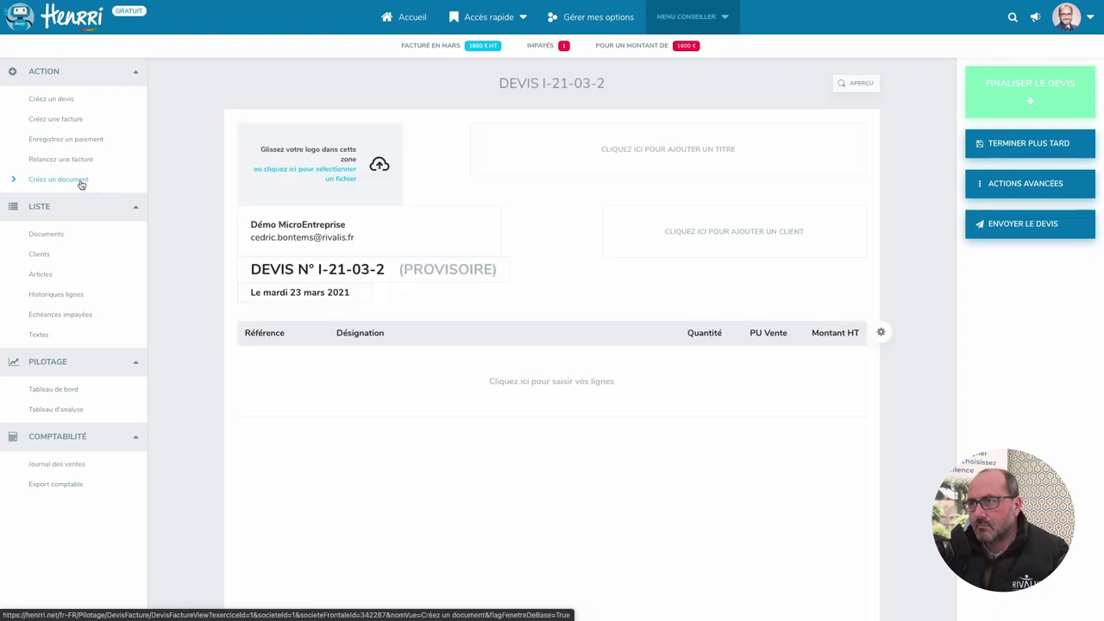
click(343, 269)
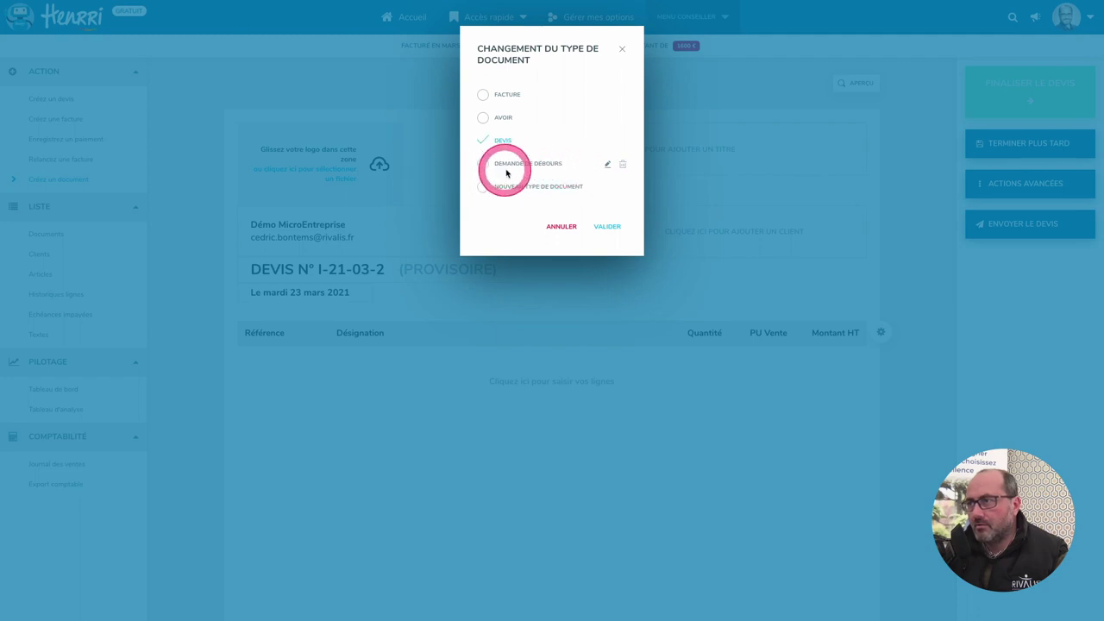
click(507, 169)
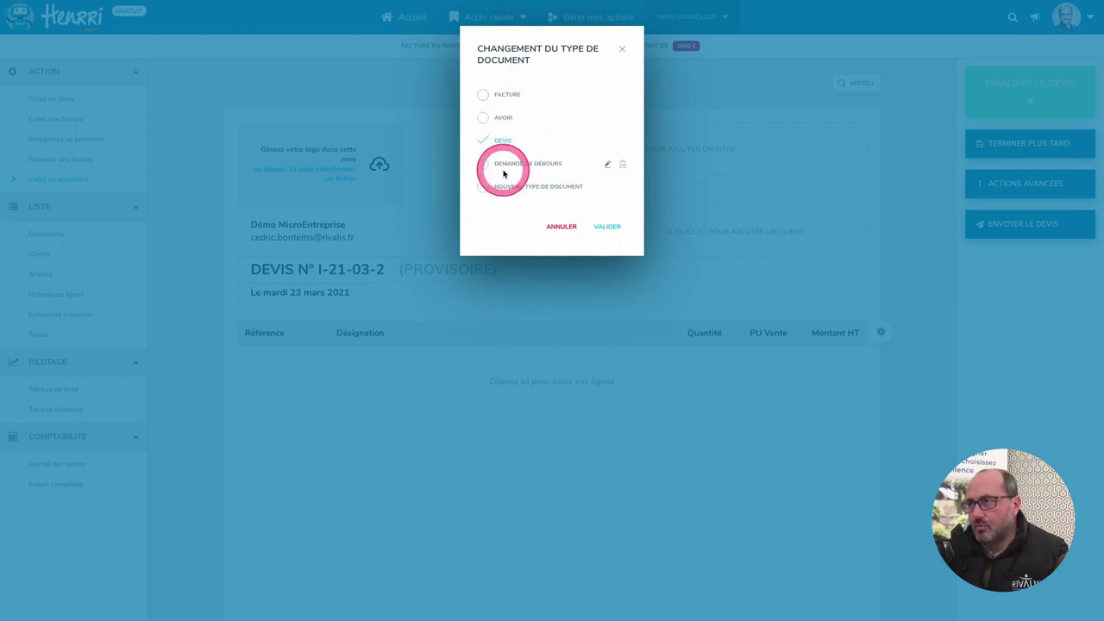
click(492, 186)
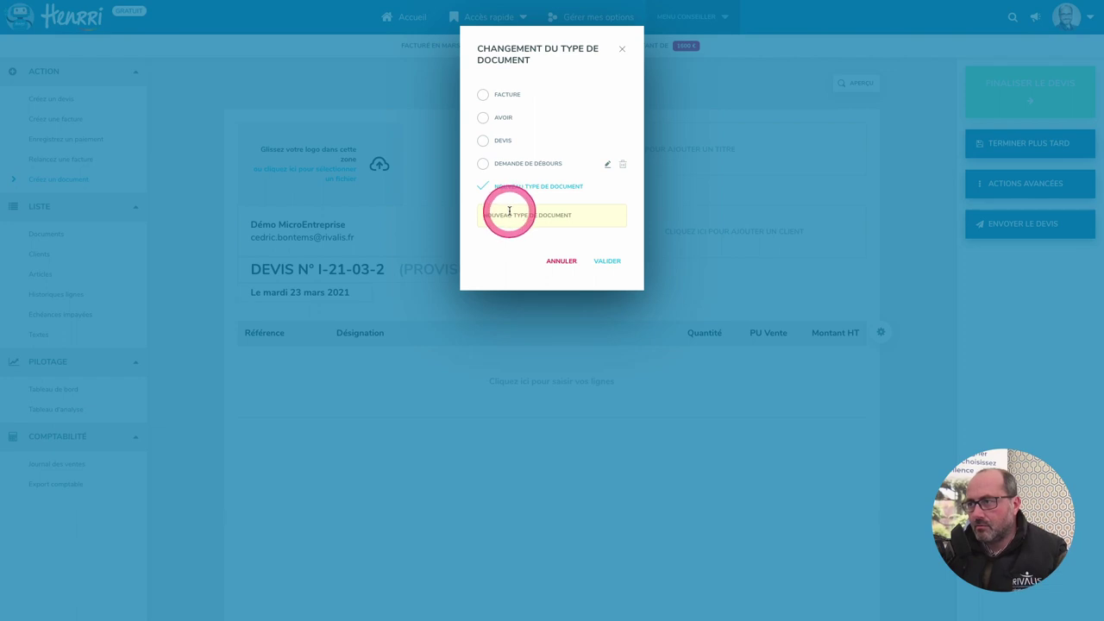
click(509, 214)
text(FACTURE DE DÉBOU)
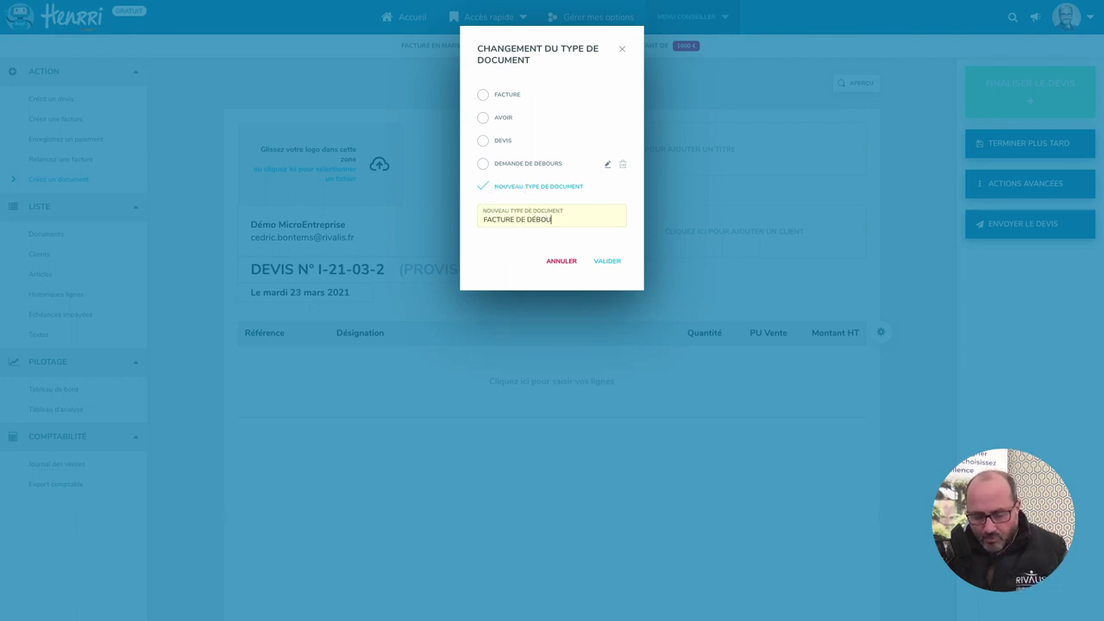
text(RS)
click(607, 261)
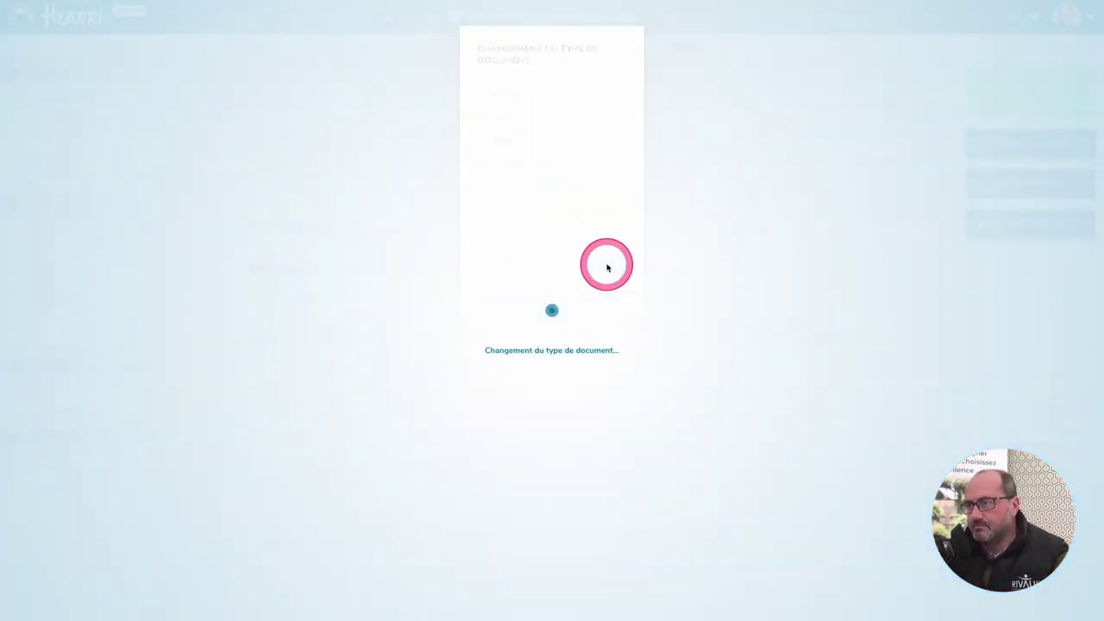
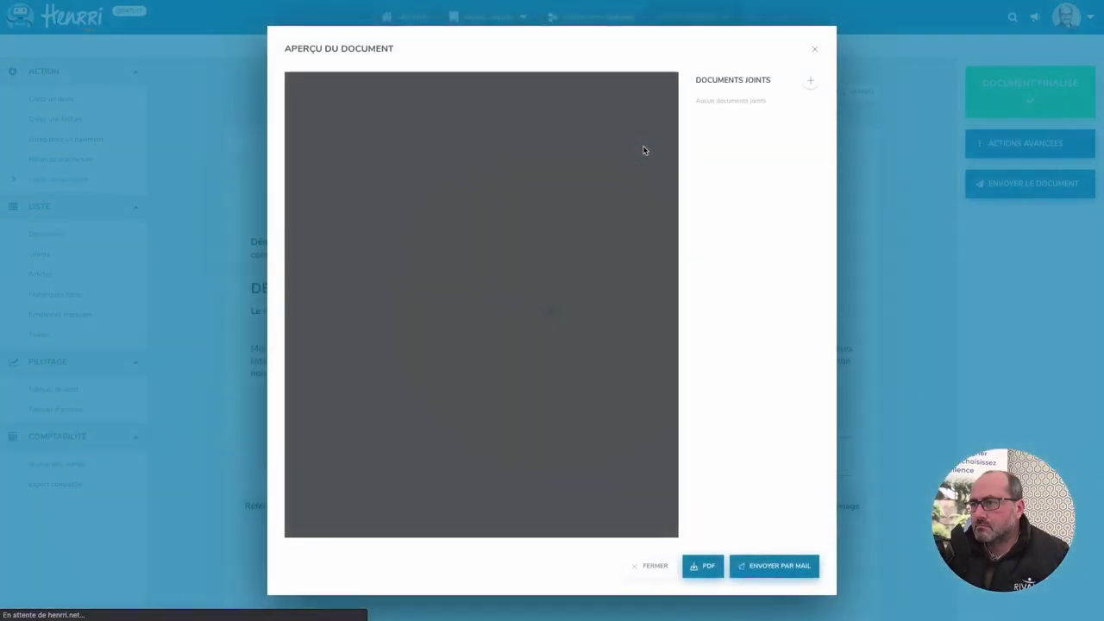
Step: Examine the PDF preview of the finalised disbursement request
click(540, 155)
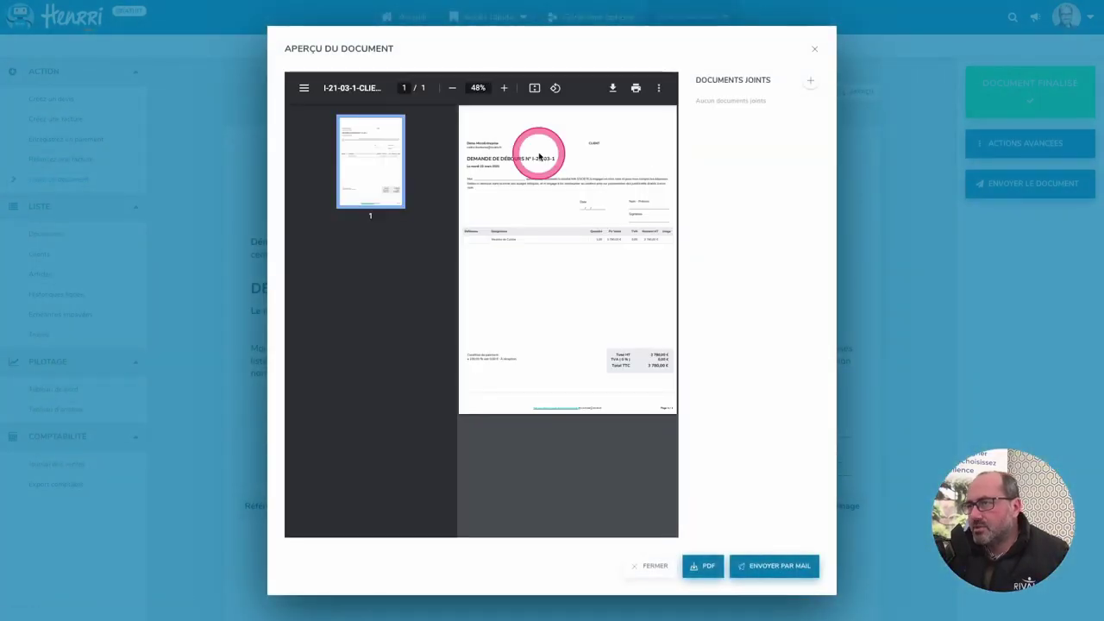
Step: Check the disbursement request's totals, payment terms and signature area in an enlarged PDF preview and in the finalised document
click(504, 87)
click(703, 566)
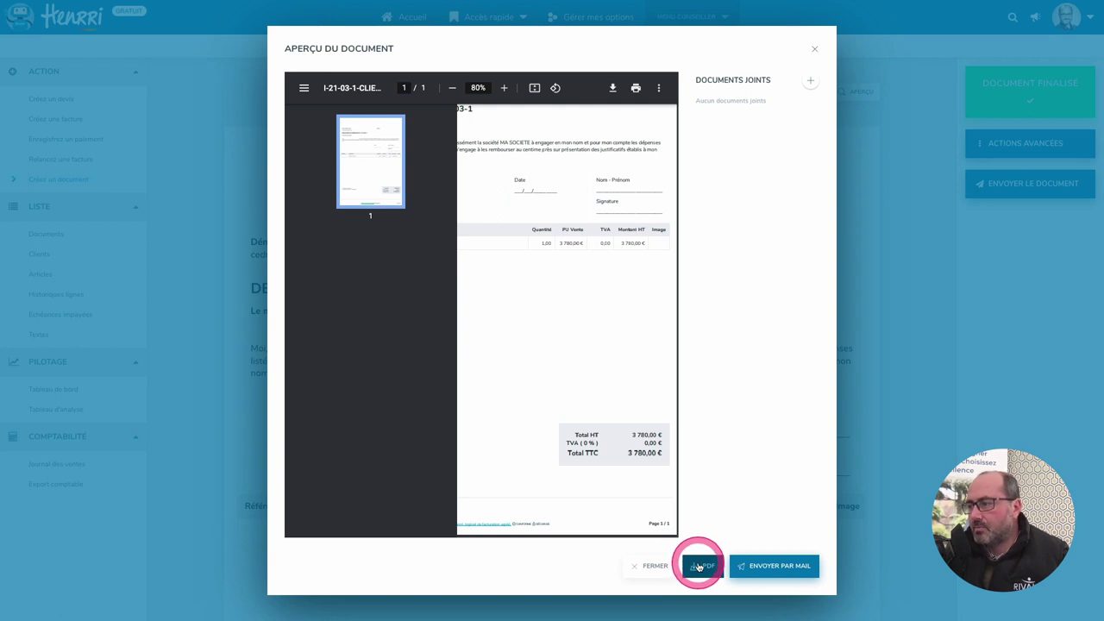
click(754, 566)
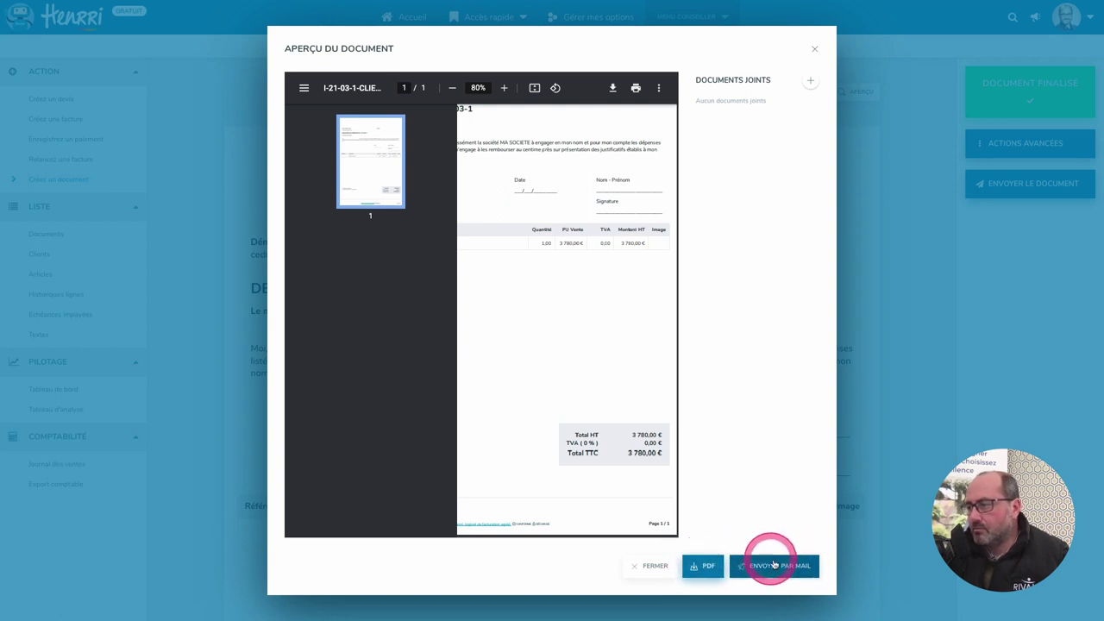
scroll(587, 481, left, 3)
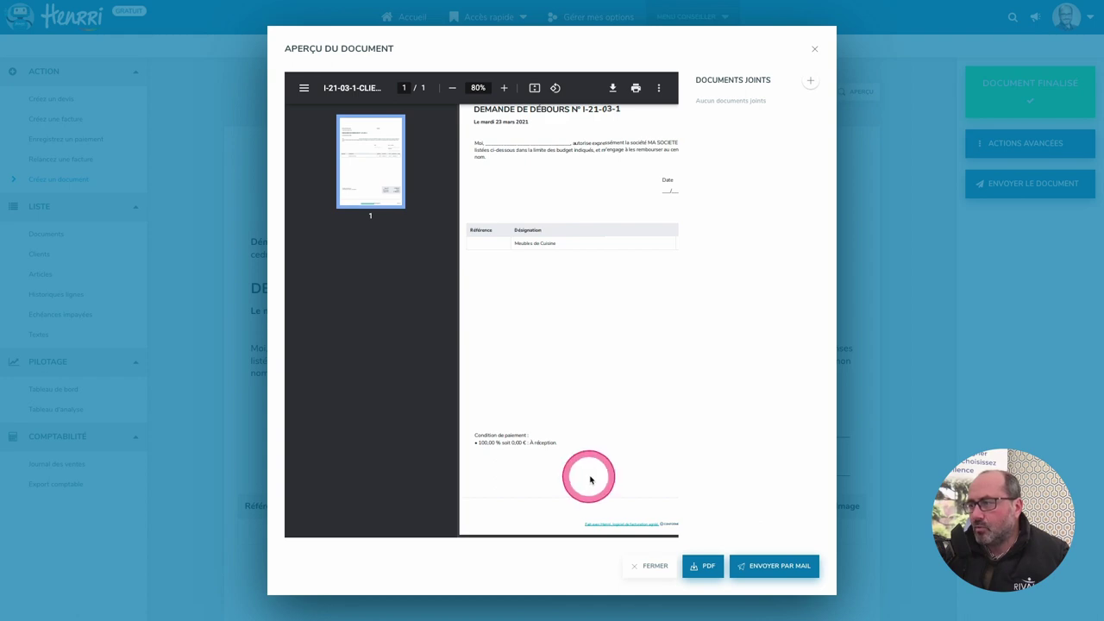
click(656, 566)
scroll(673, 496, down, 2)
scroll(661, 489, up, 2)
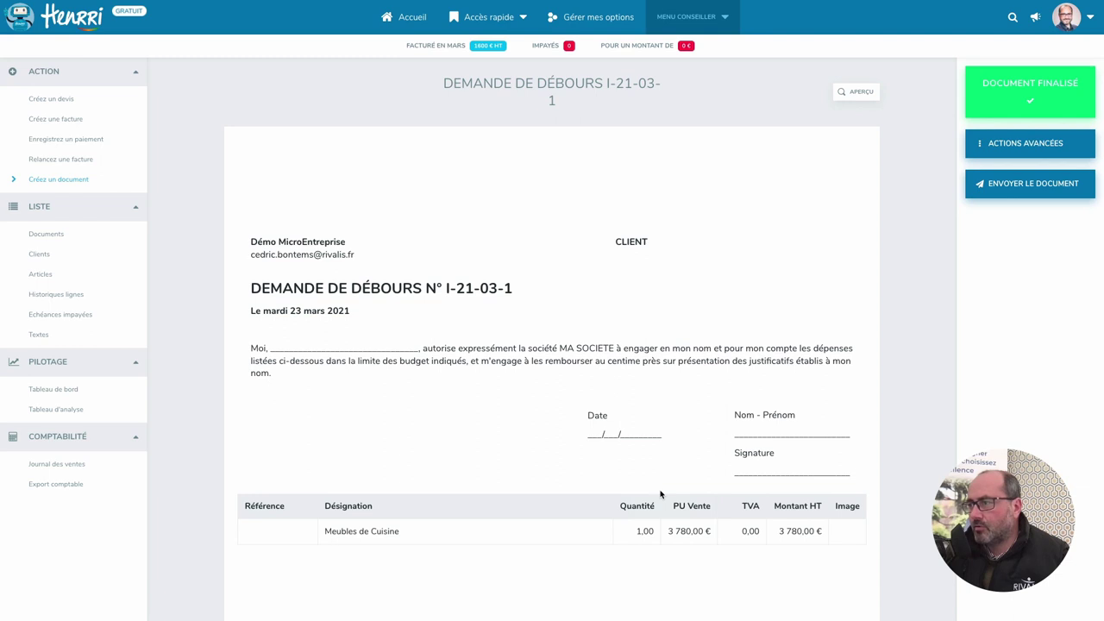
scroll(661, 493, down, 1)
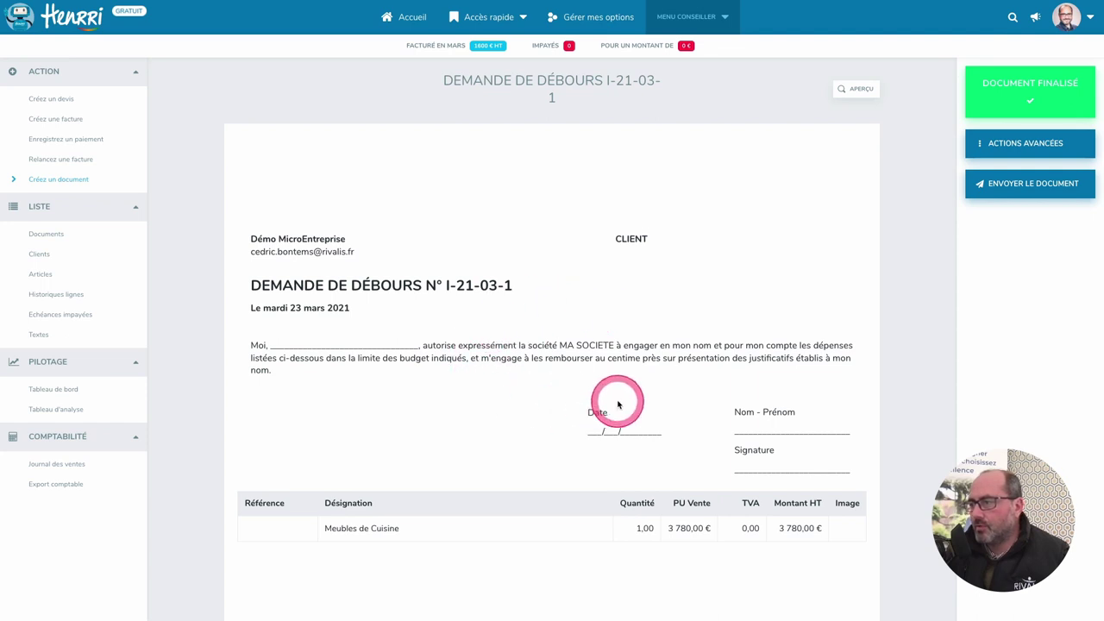
Step: Convert the finalised disbursement request into a FACTURE DE DÉBOURS
click(990, 143)
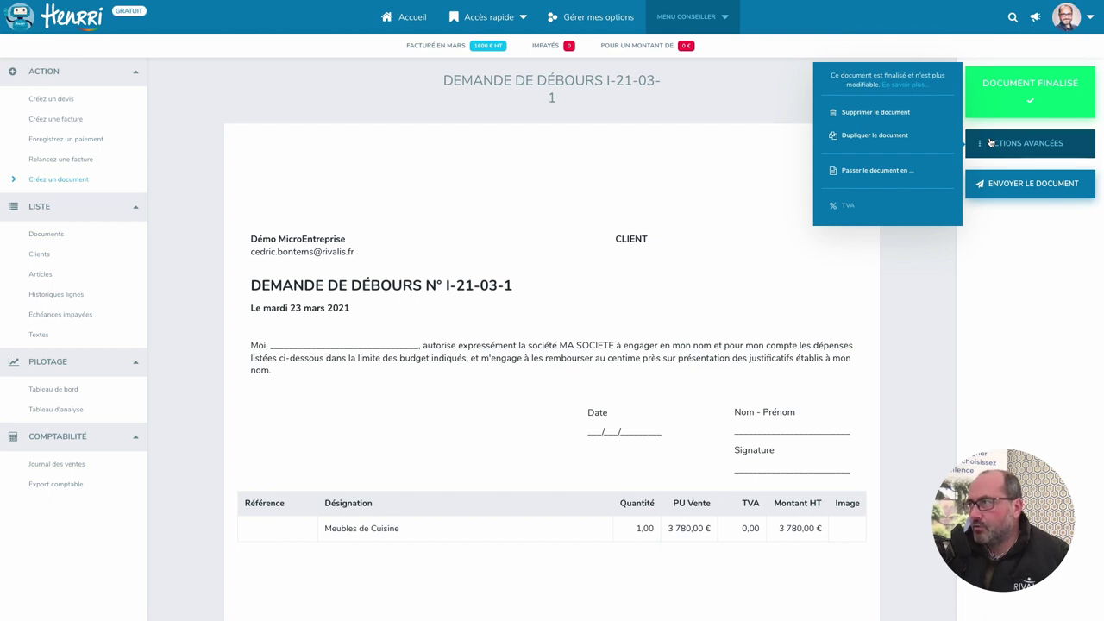
mouse_move(878, 170)
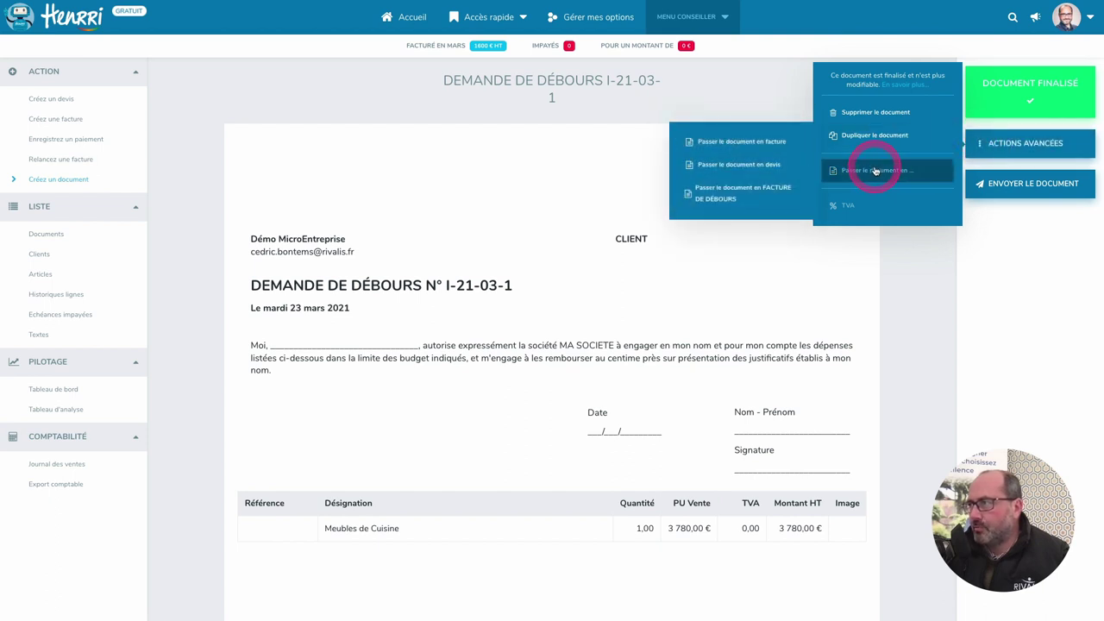
click(744, 193)
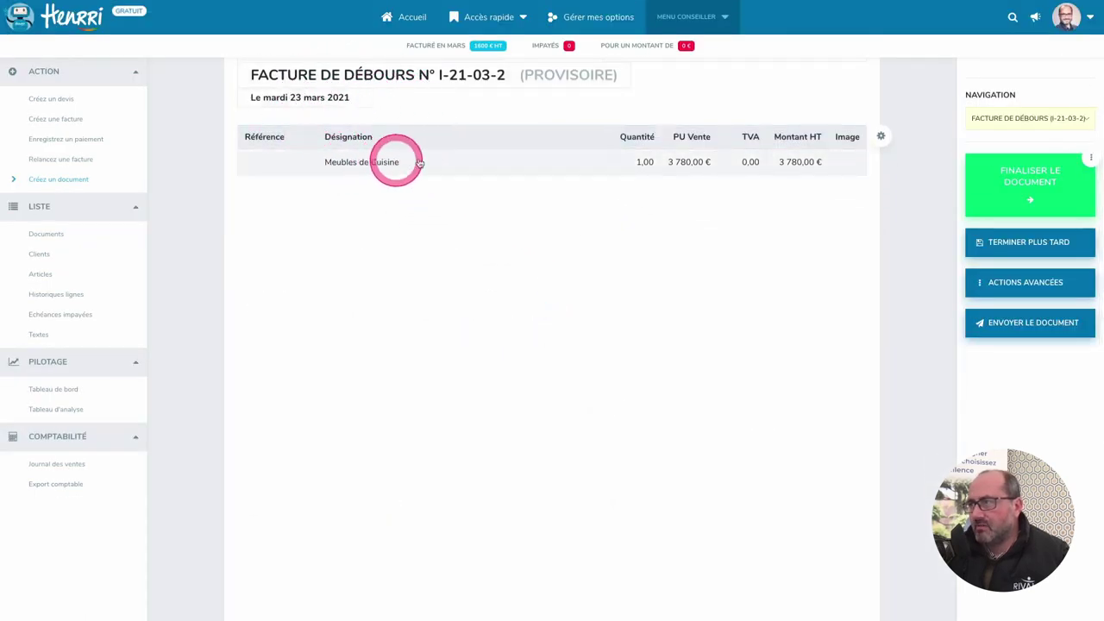
scroll(677, 215, up, 1)
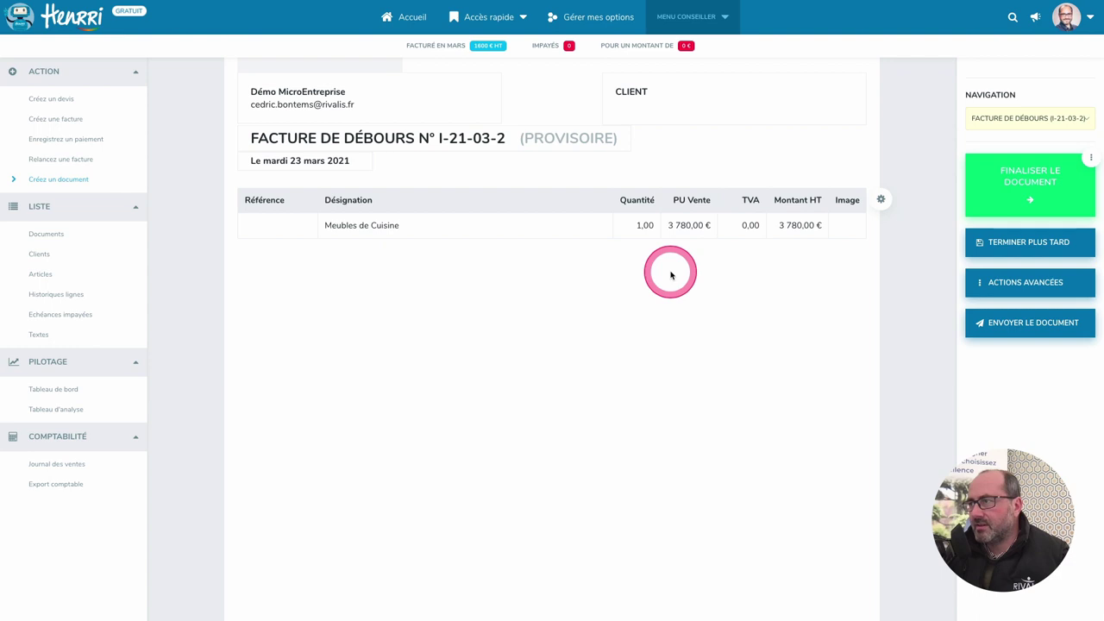
Step: Set the selling price of the "Meubles de Cuisine" line to 3 692,50 € and return to the disbursement invoice
click(686, 226)
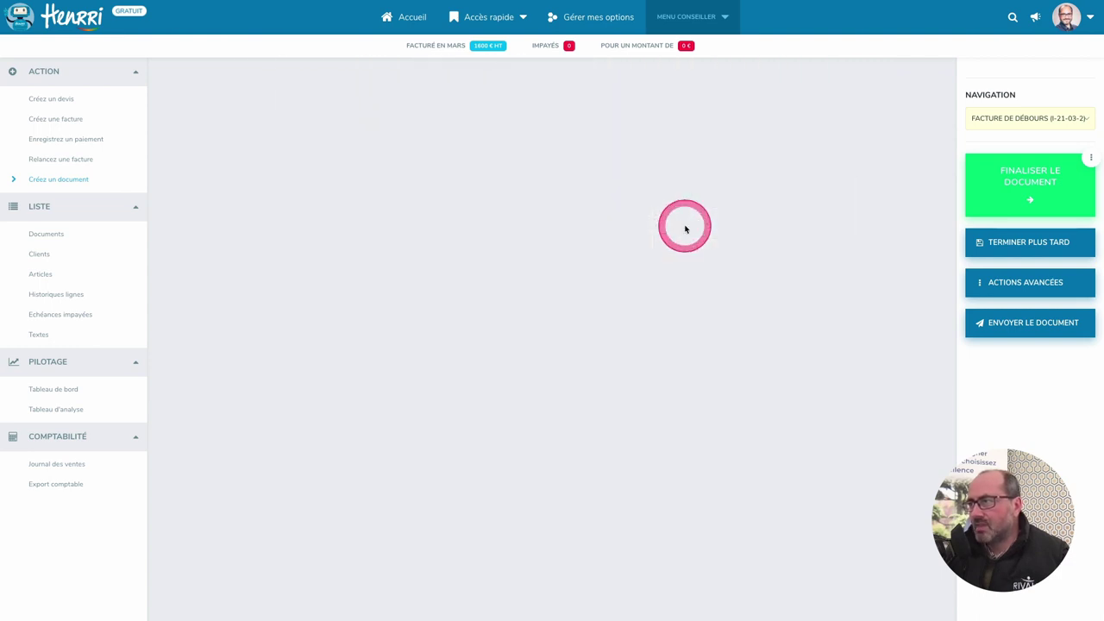
click(653, 135)
text(3 692,50 €)
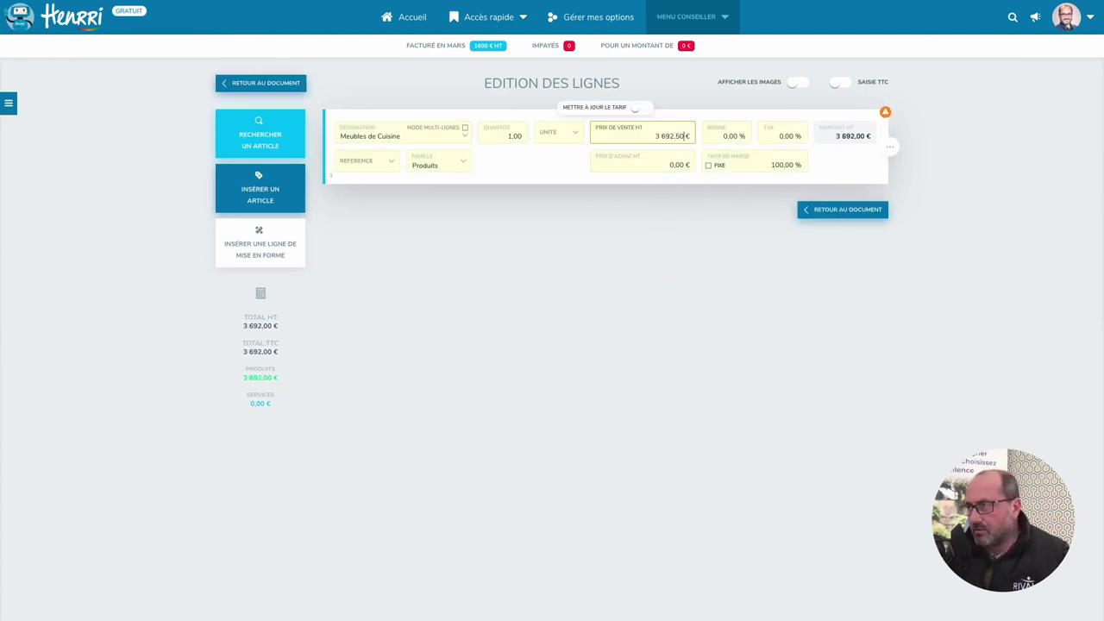
click(732, 148)
click(842, 210)
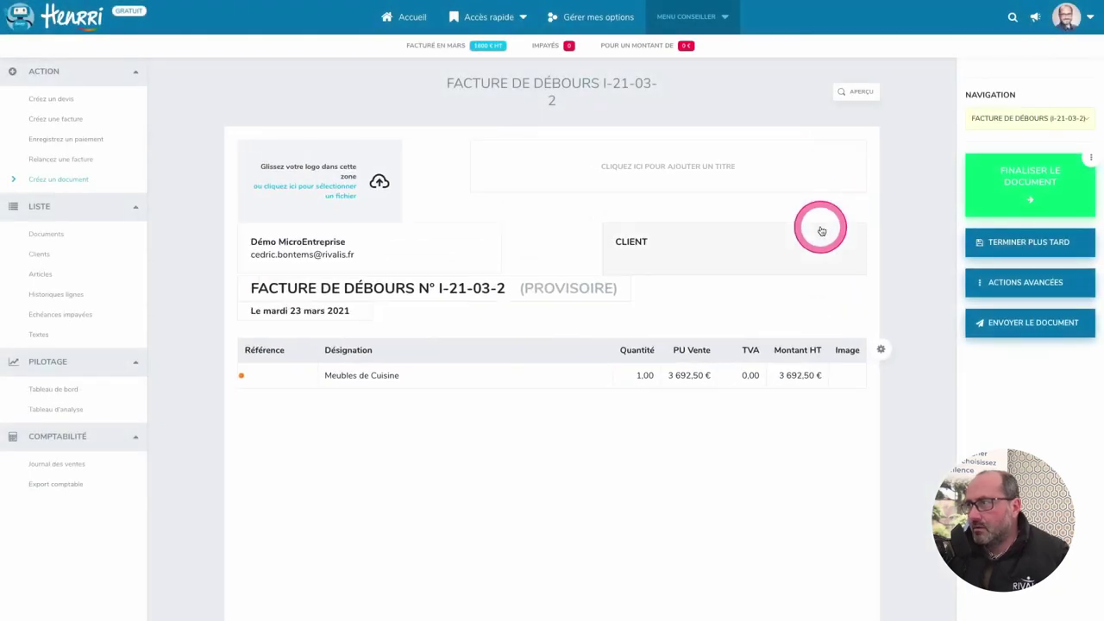
Step: Finalise the disbursement invoice and confirm its number and date
click(1090, 158)
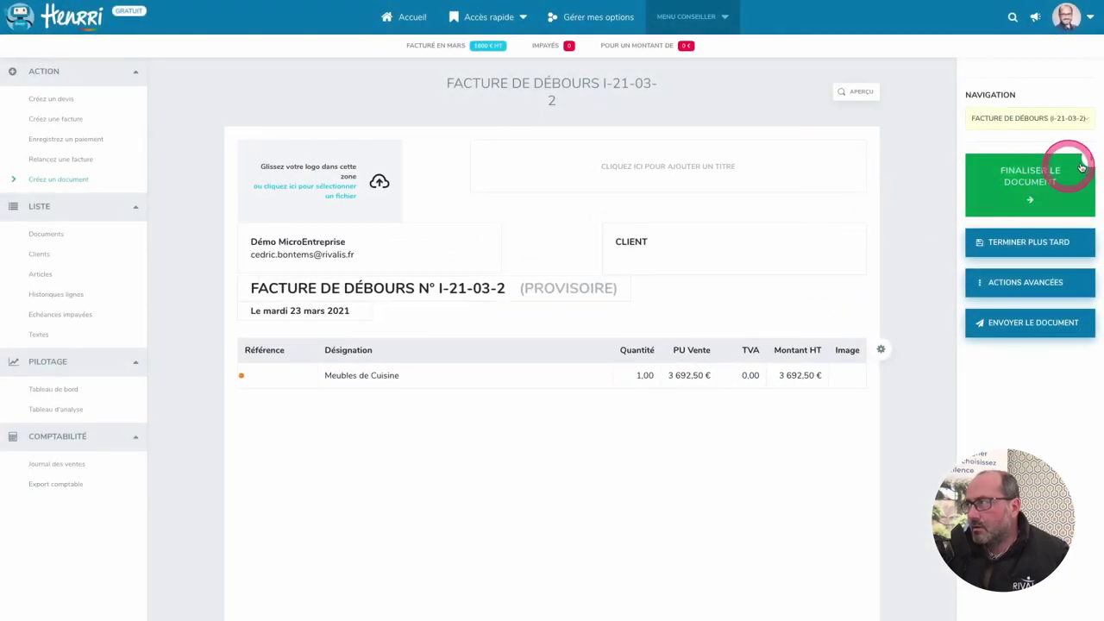
click(1042, 164)
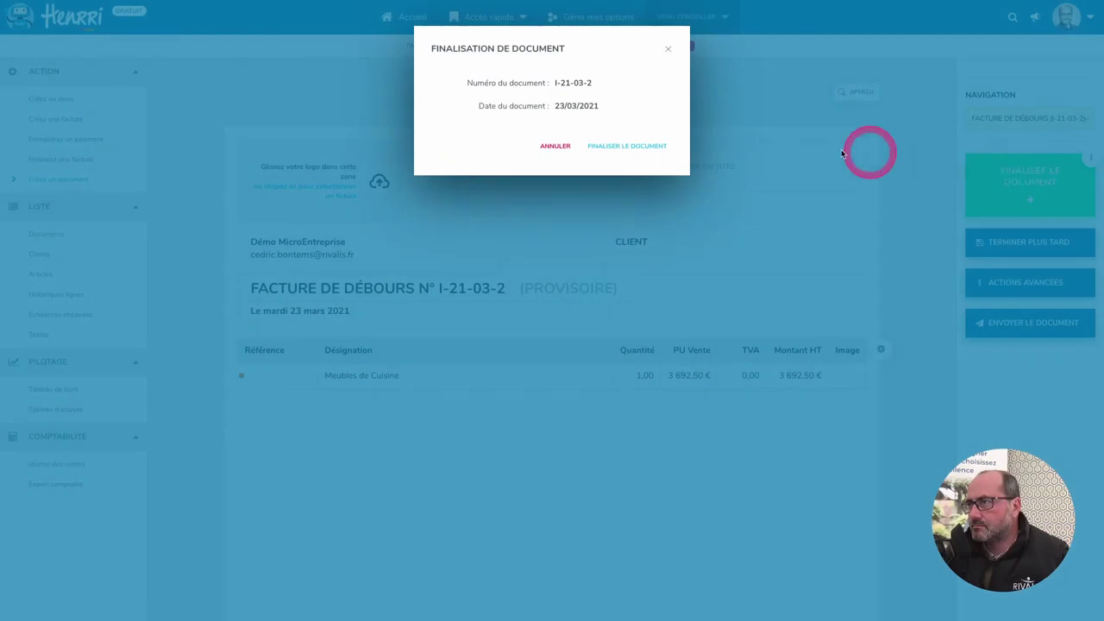
click(636, 147)
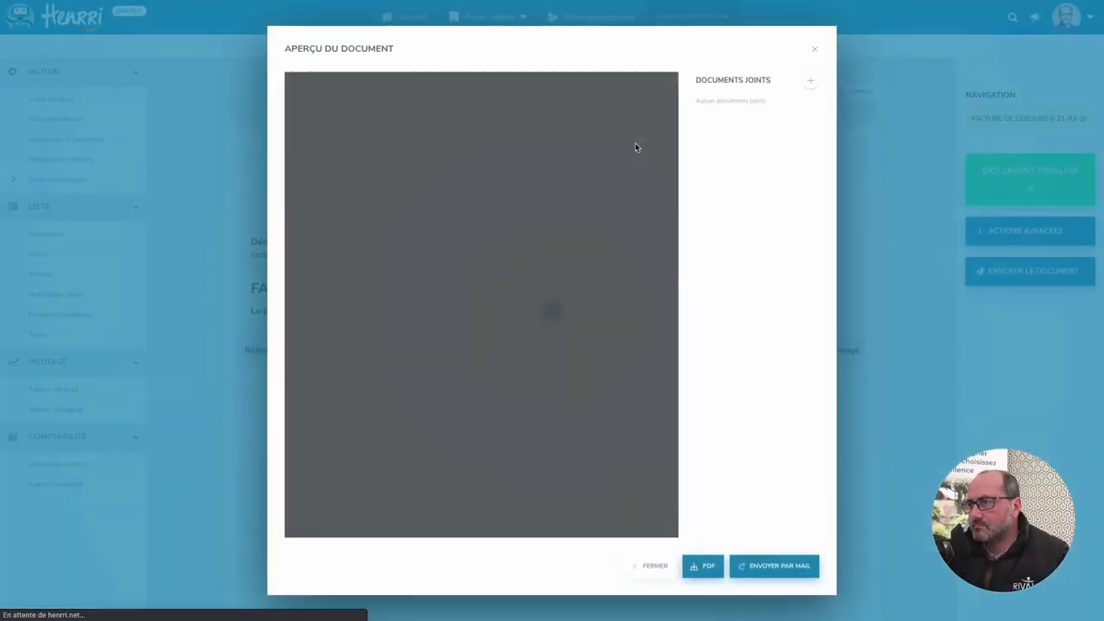
Step: Examine the line amounts, payment terms and heading in the disbursement invoice's enlarged PDF preview
click(512, 147)
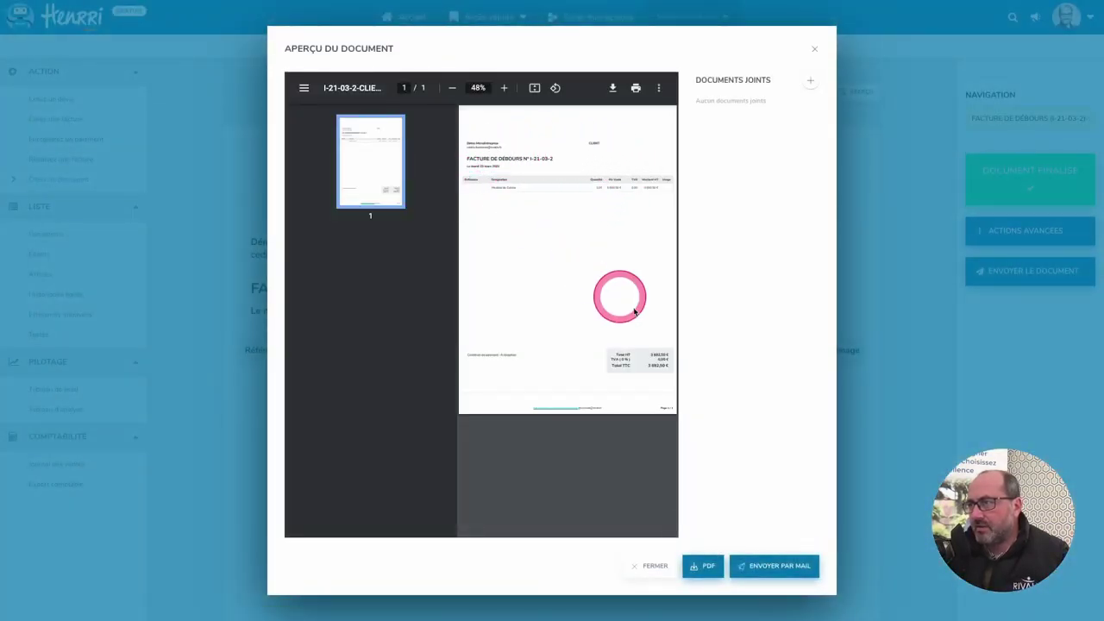
click(503, 87)
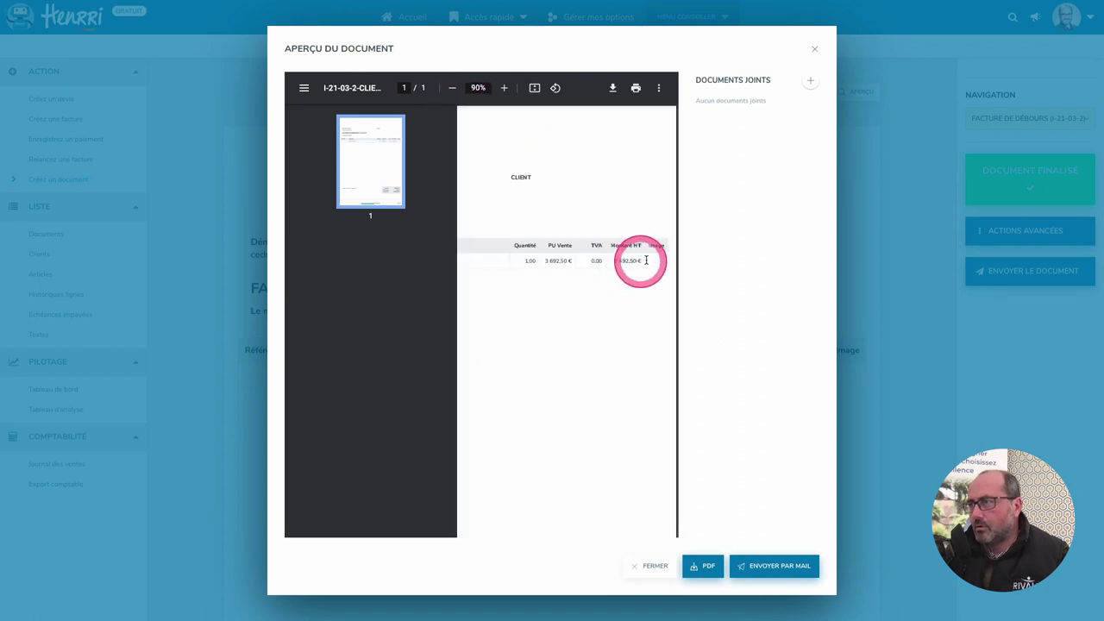
scroll(638, 276, down, 5)
scroll(587, 422, left, 3)
scroll(578, 411, right, 2)
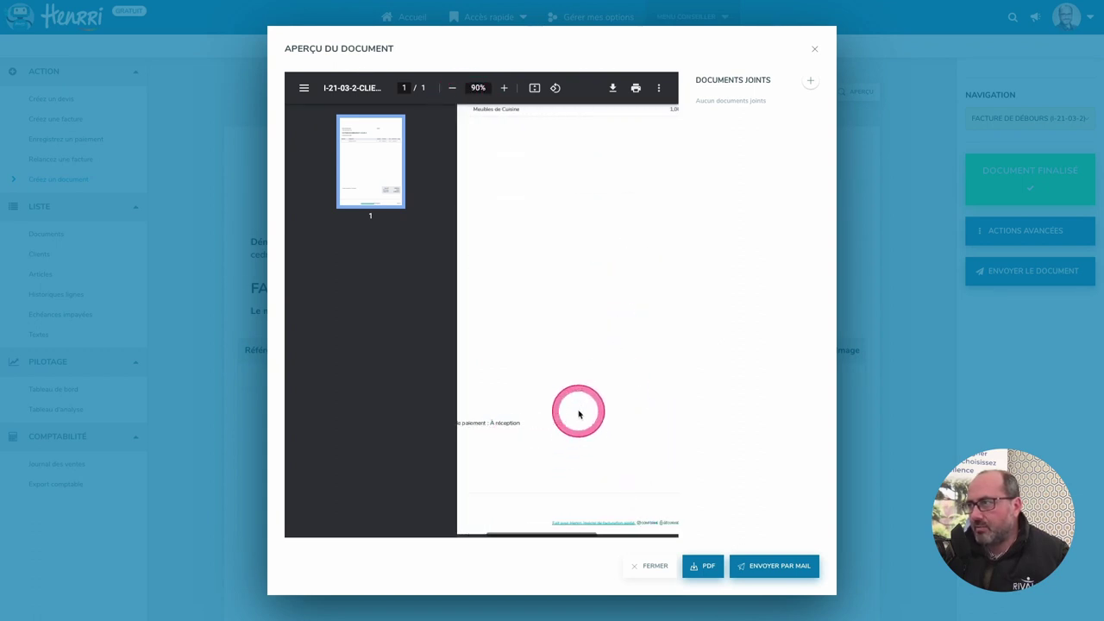
scroll(559, 205, up, 5)
scroll(565, 201, left, 3)
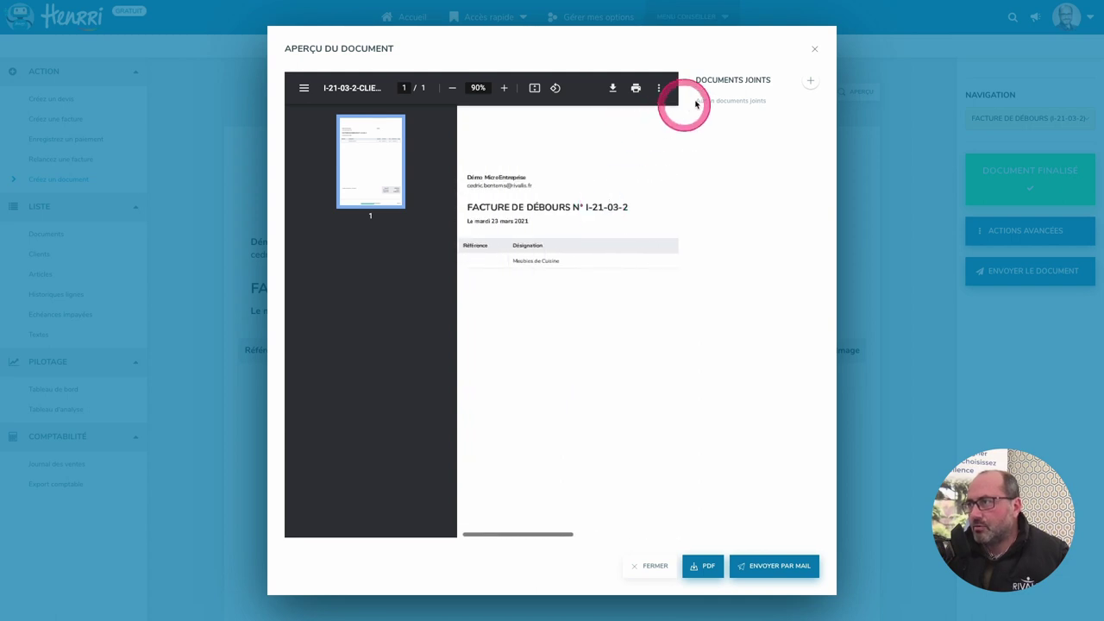
Step: Attach "facture fournisseur.pdf" and the "scan demande de débours" PDF to the disbursement invoice and close its preview
click(812, 84)
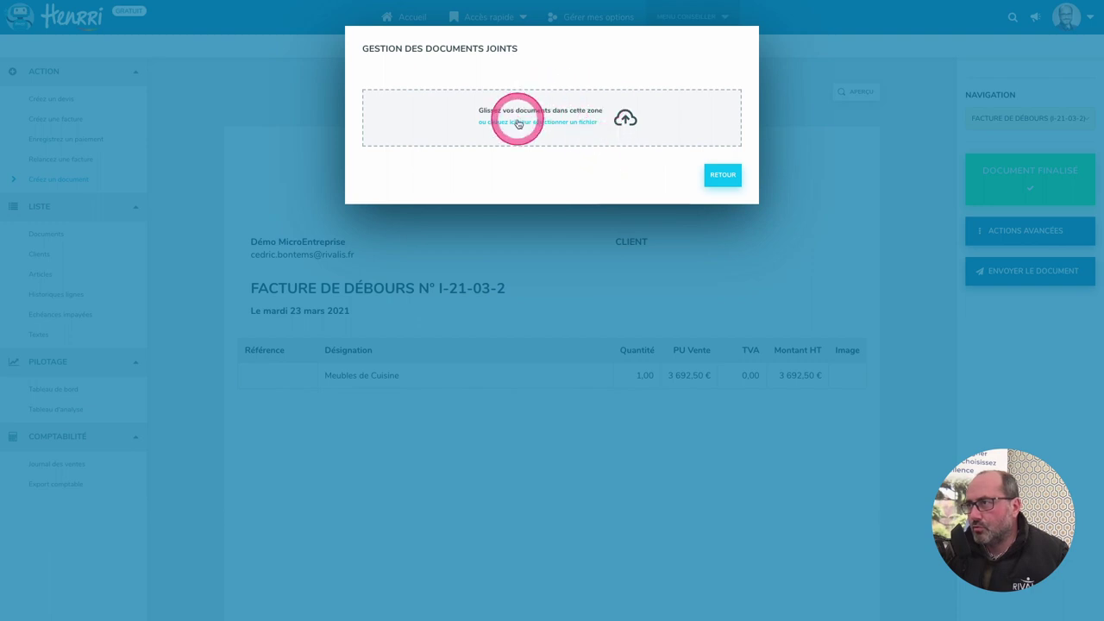
click(568, 123)
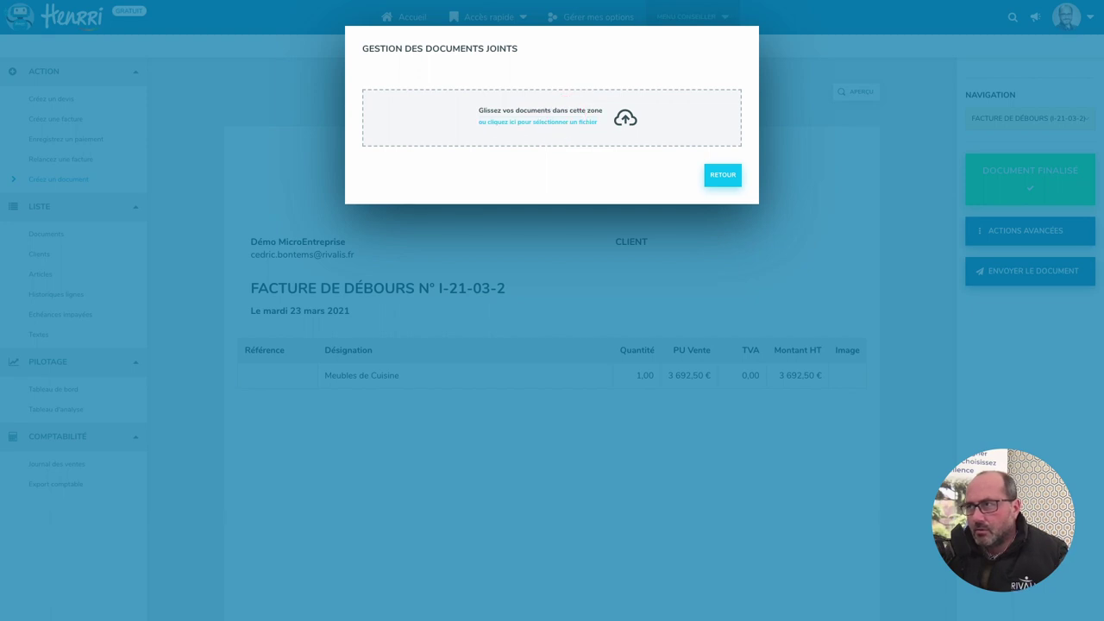
drag(535, 177, 493, 103)
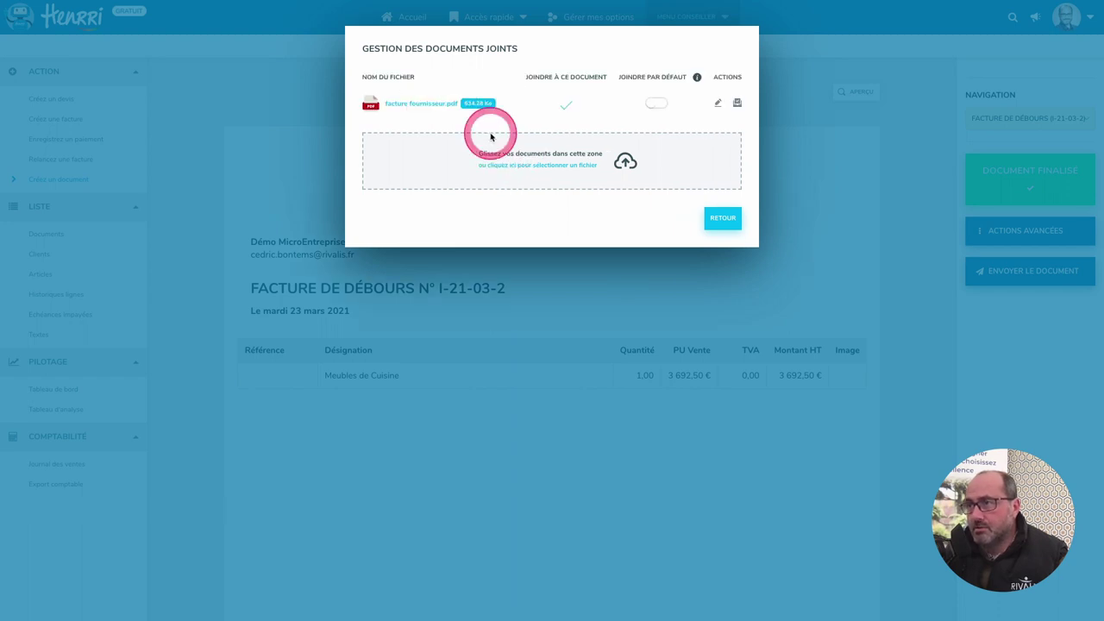
drag(9, 244, 403, 163)
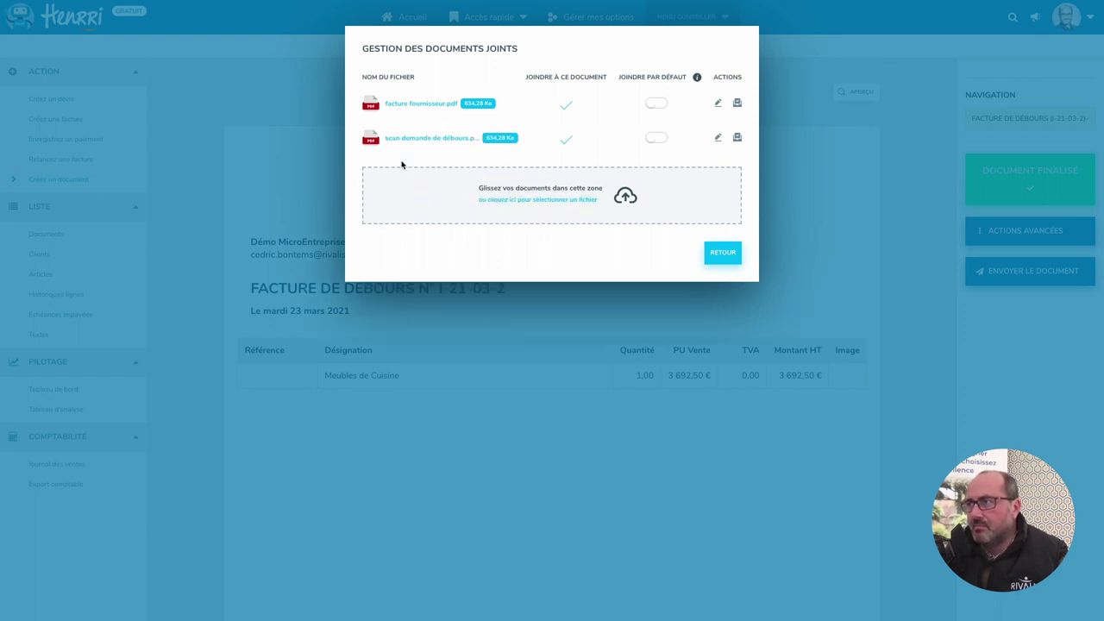
drag(561, 101, 658, 104)
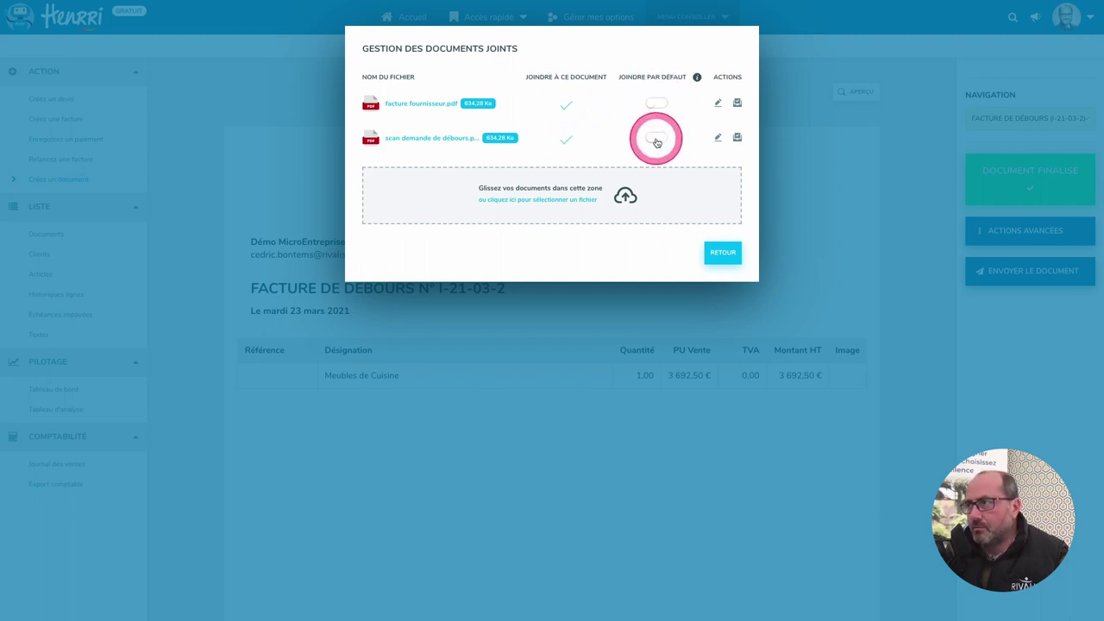
click(724, 254)
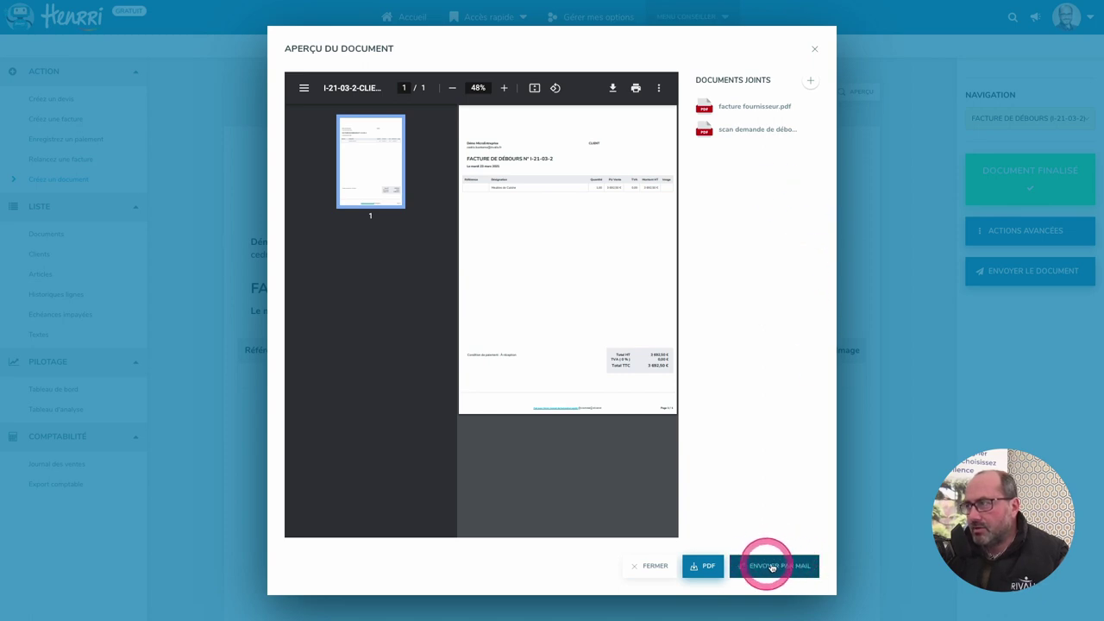
click(656, 566)
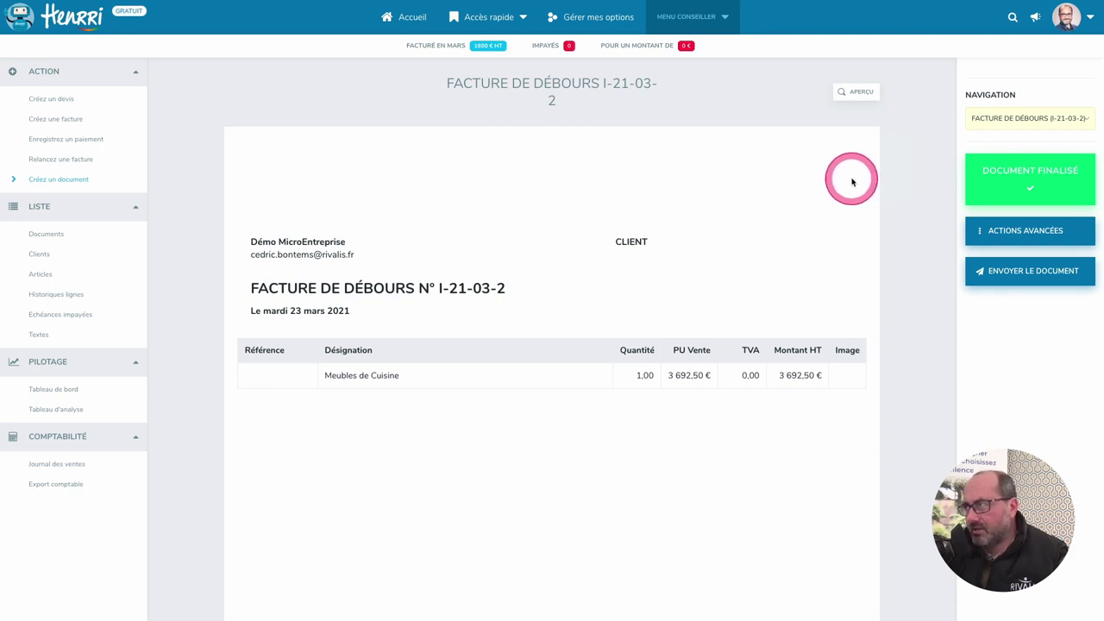
Step: View the linked DEMANDE DE DÉBOURS through the document navigation and return to the FACTURE DE DÉBOURS
click(1072, 119)
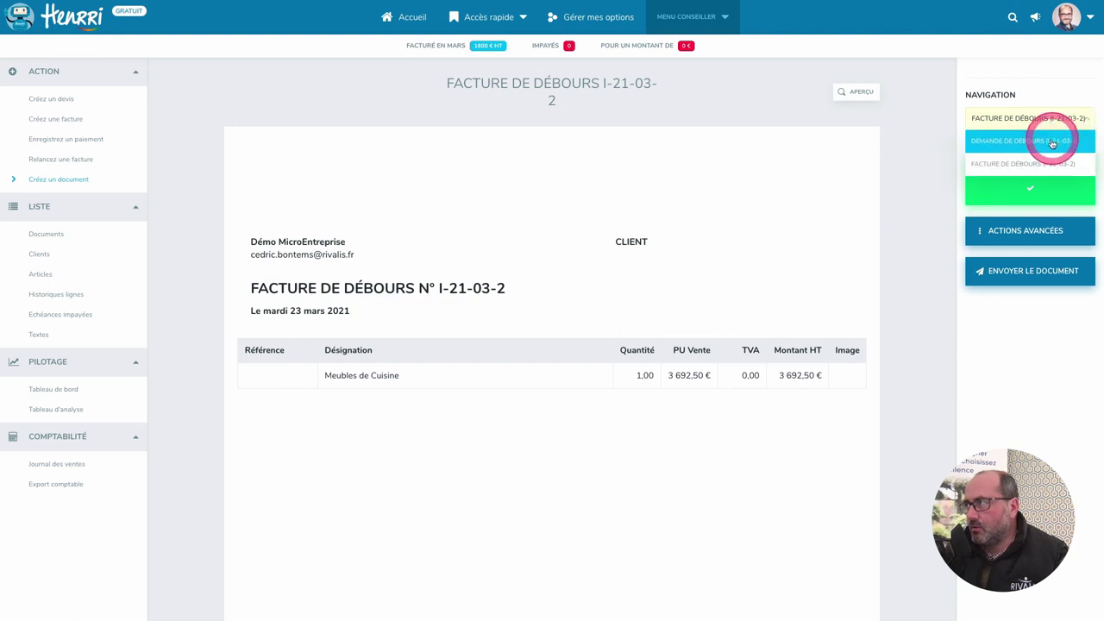
click(1048, 142)
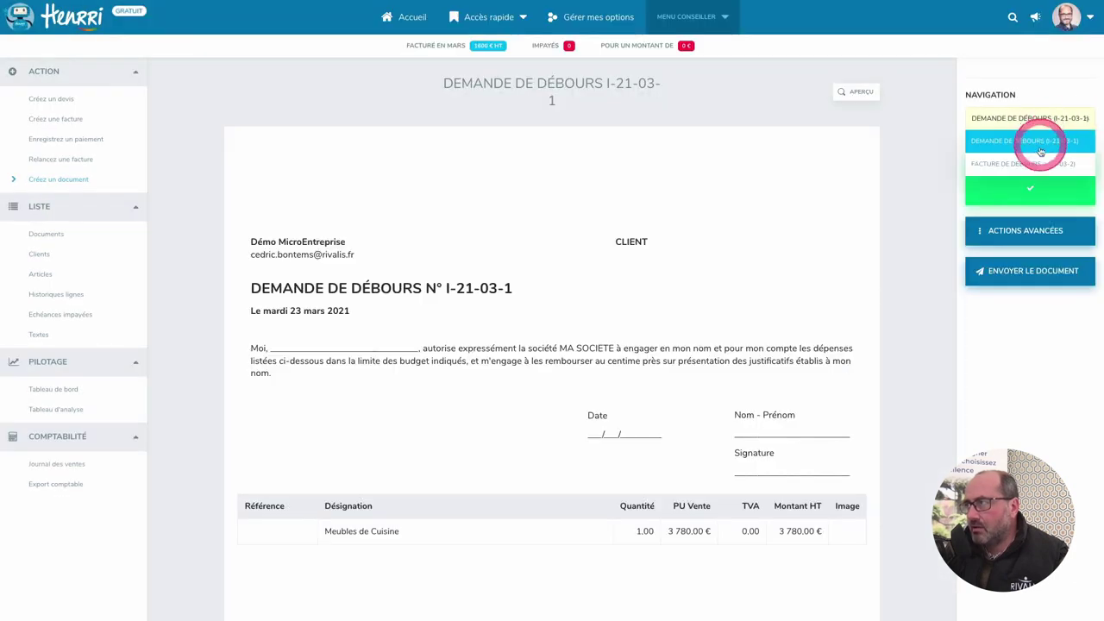
click(1039, 162)
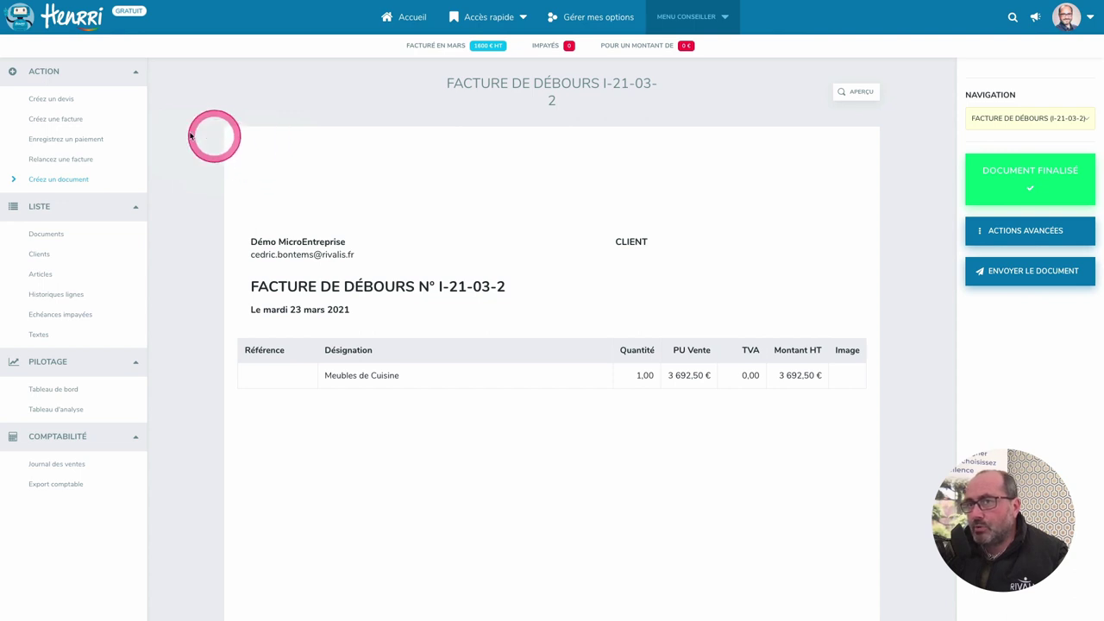
Step: Create a standard invoice and apply the existing client CLIENT to it
click(53, 120)
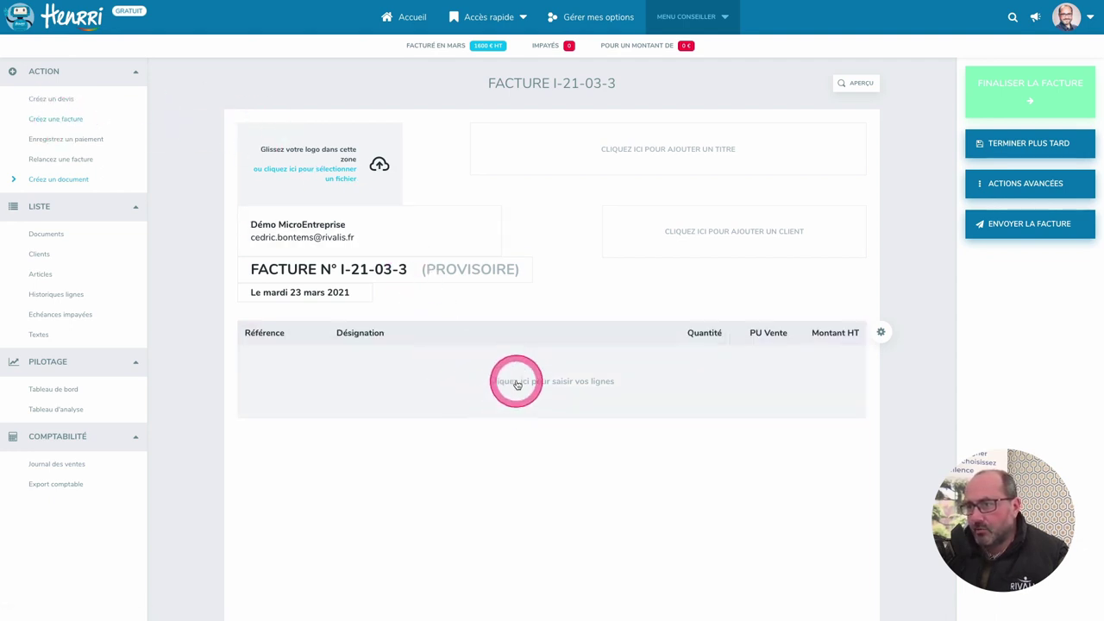
click(678, 229)
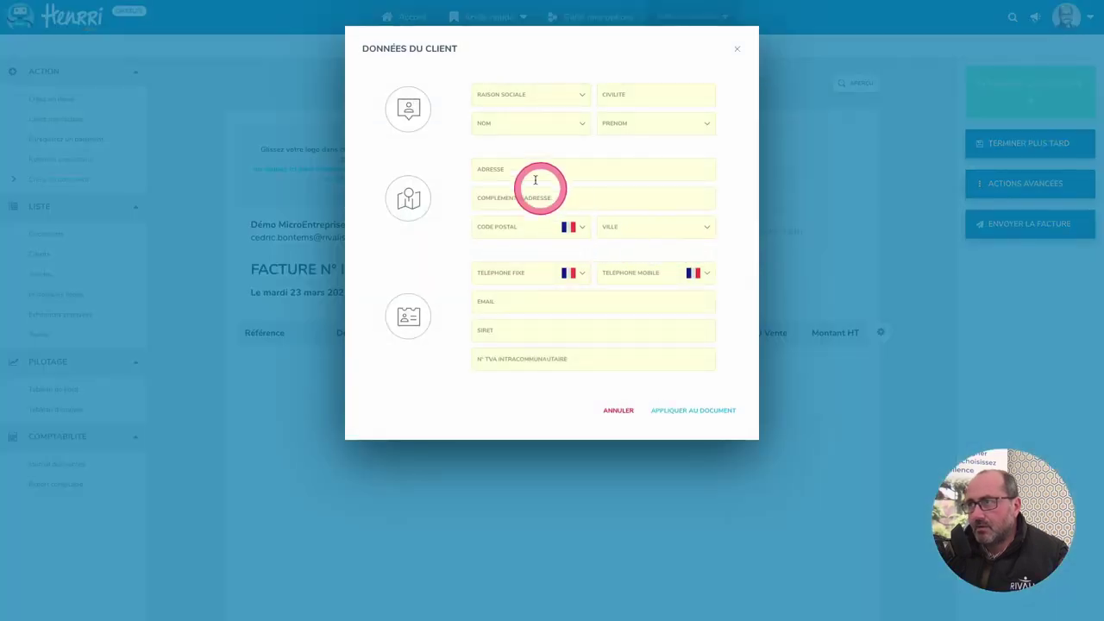
click(514, 101)
text(Cl)
click(506, 115)
click(695, 491)
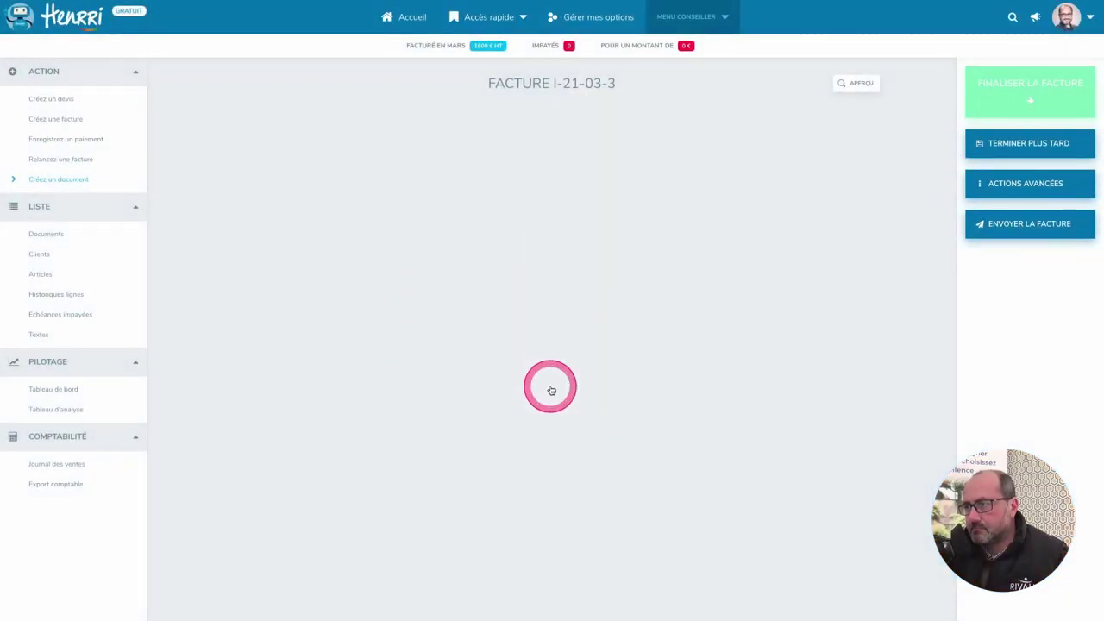
Step: Add a "Pose du cuisine" service line priced at 2 750,00 € excluding tax and return to the invoice
click(552, 259)
click(644, 260)
text(Pose du cuisine)
click(579, 261)
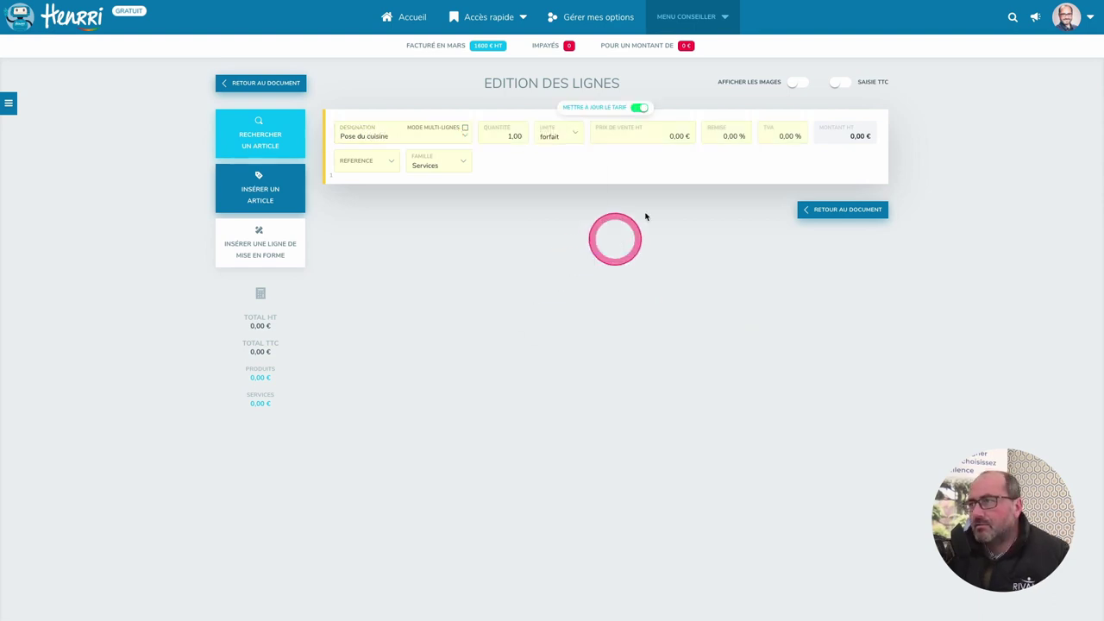
click(664, 135)
text(2 )
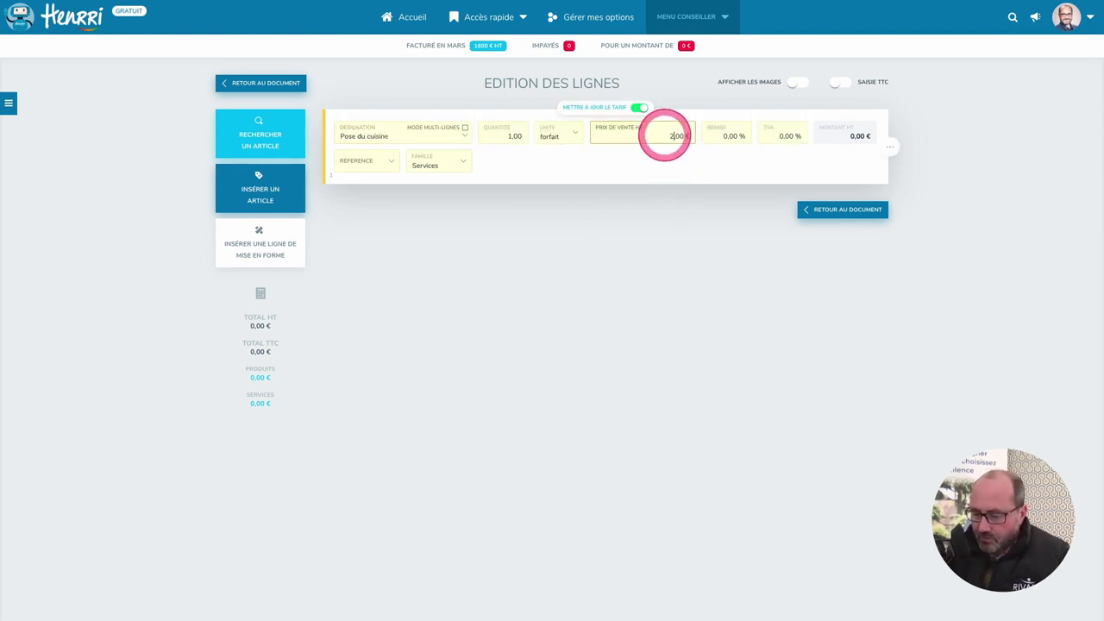
text(750)
click(852, 209)
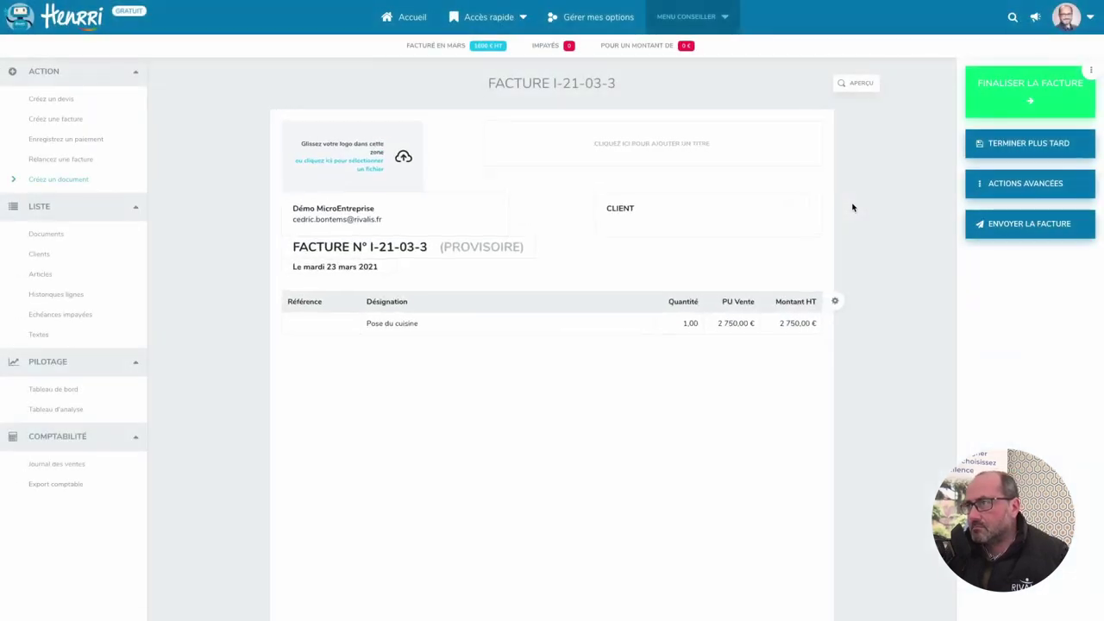
Step: Finalize the "Pose du cuisine" invoice as a definitive invoice dated 23/03/2021
click(851, 197)
click(1090, 70)
click(1044, 72)
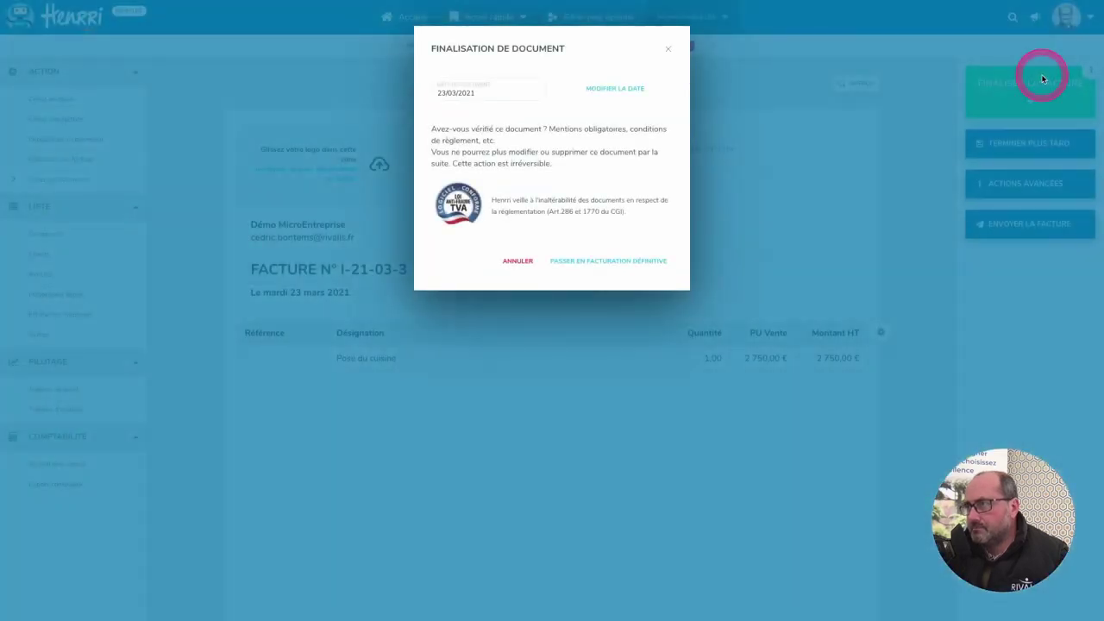
click(610, 262)
click(604, 177)
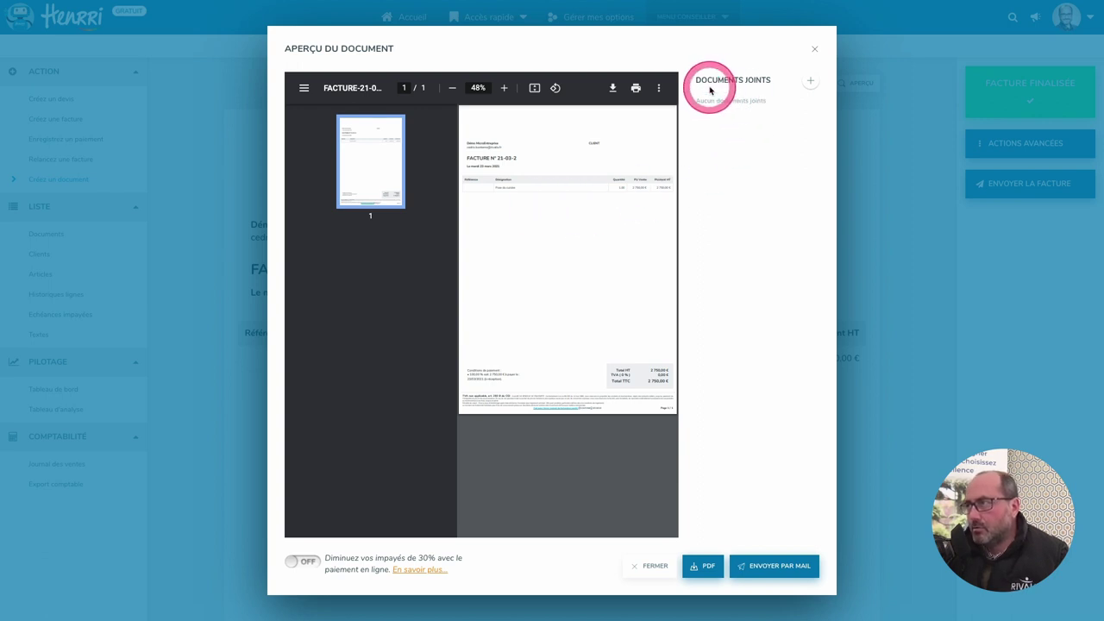
Step: Attach I-21-03-2-CLIENT.pdf, the "scan demande de débours" PDF and "facture fournisseur.pdf" to the finalized invoice and close its preview
click(810, 82)
drag(810, 84, 510, 192)
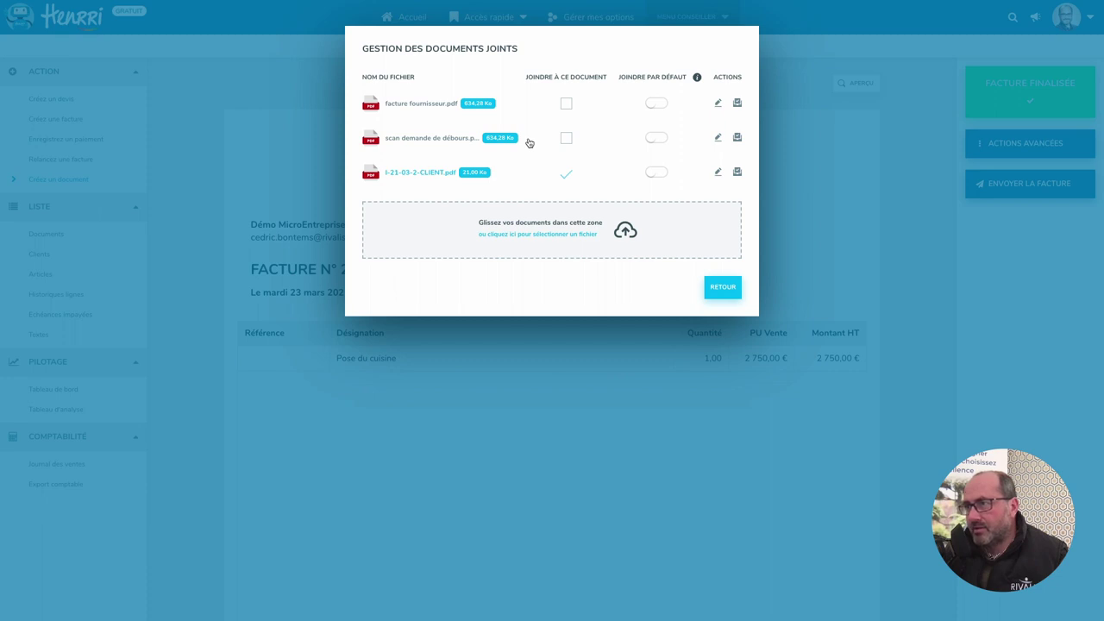
drag(528, 142, 559, 140)
click(559, 140)
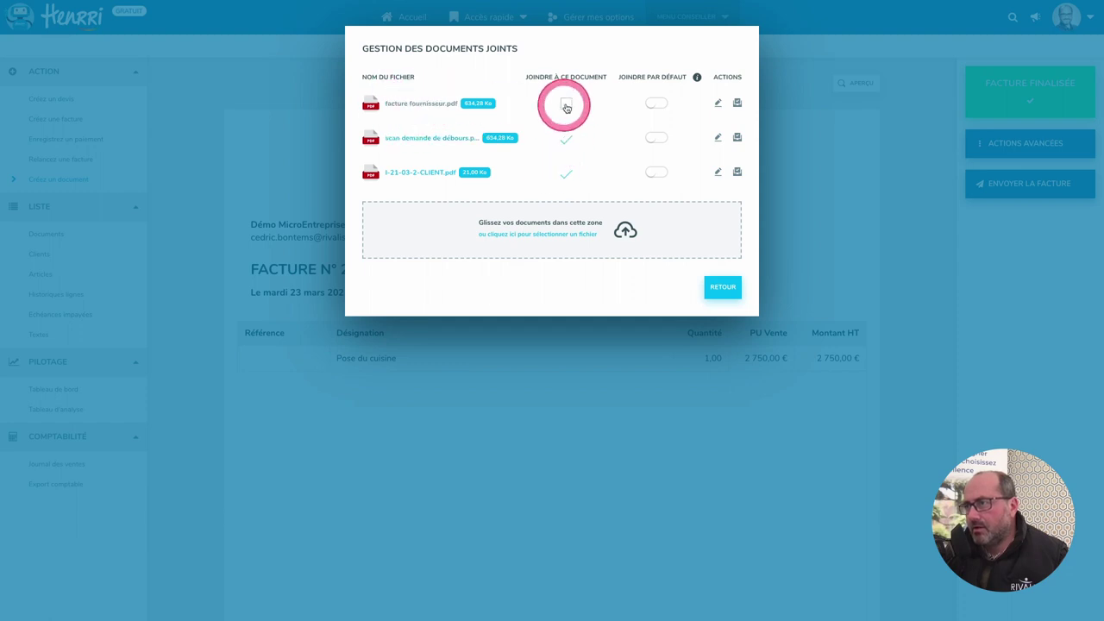
click(569, 106)
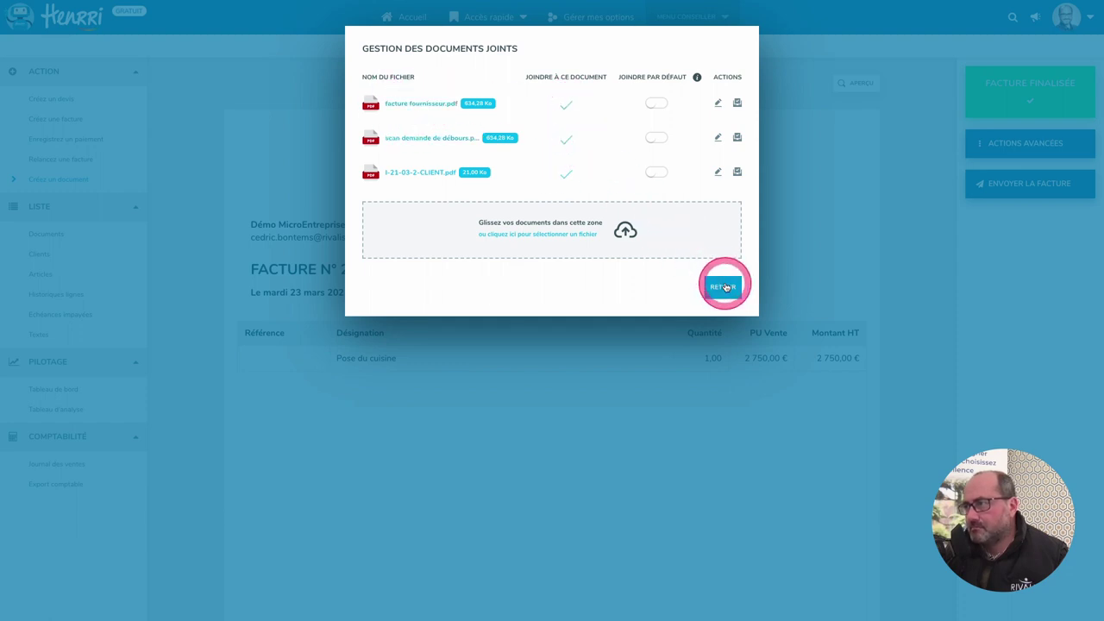
click(725, 288)
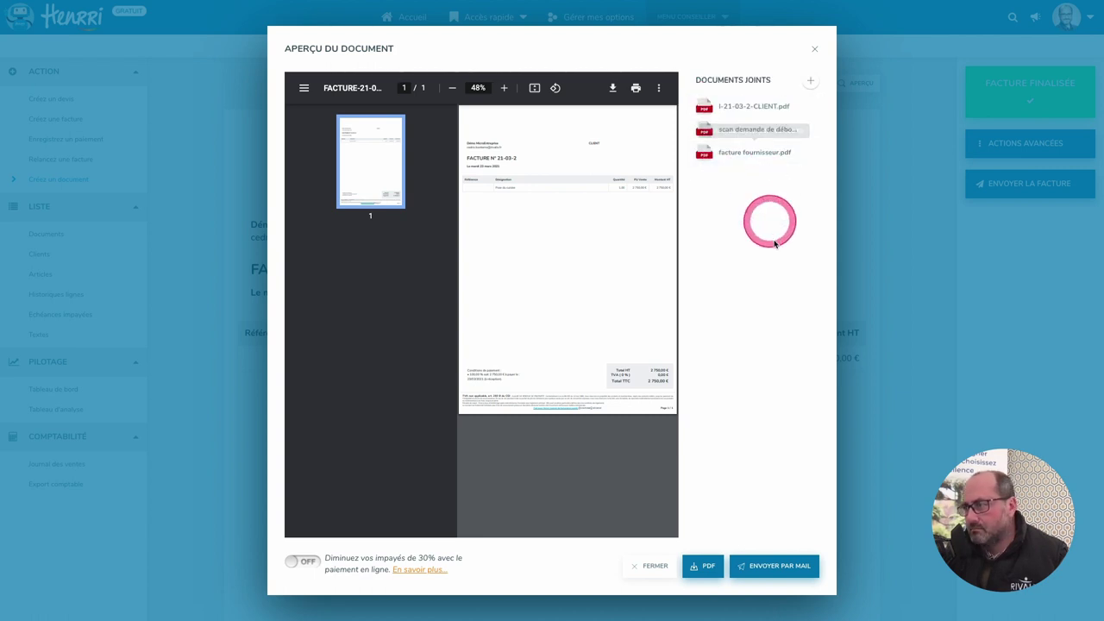
click(650, 566)
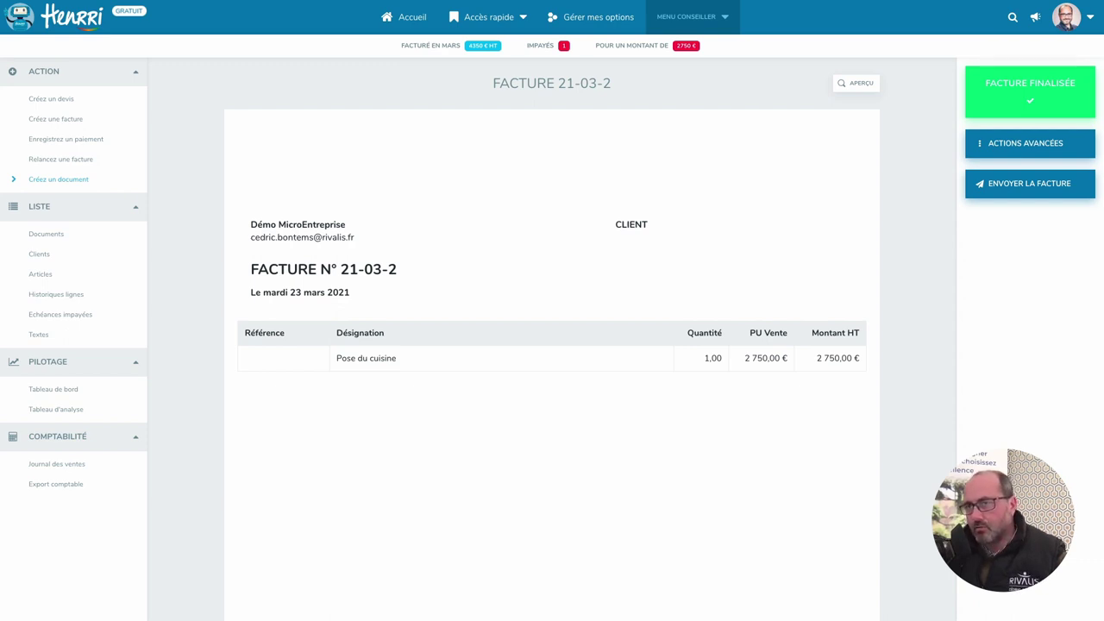
Step: Record a 6 442,50 € cheque payment dated 23/03/2021 against the pending installation invoice, treating the difference as an exceptional loss or profit
click(82, 141)
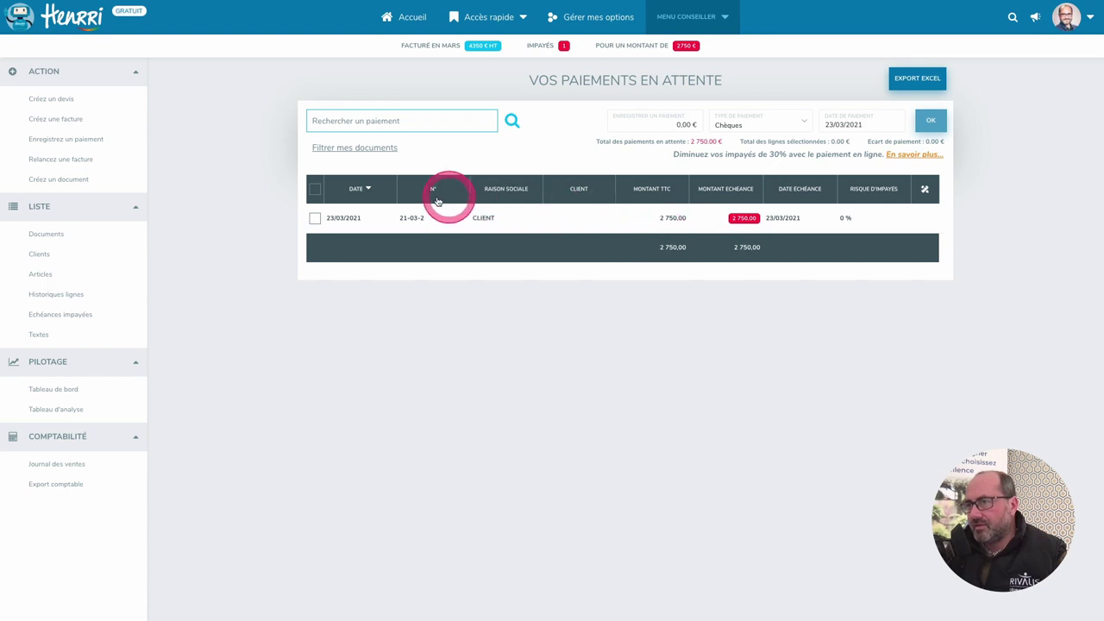
click(314, 220)
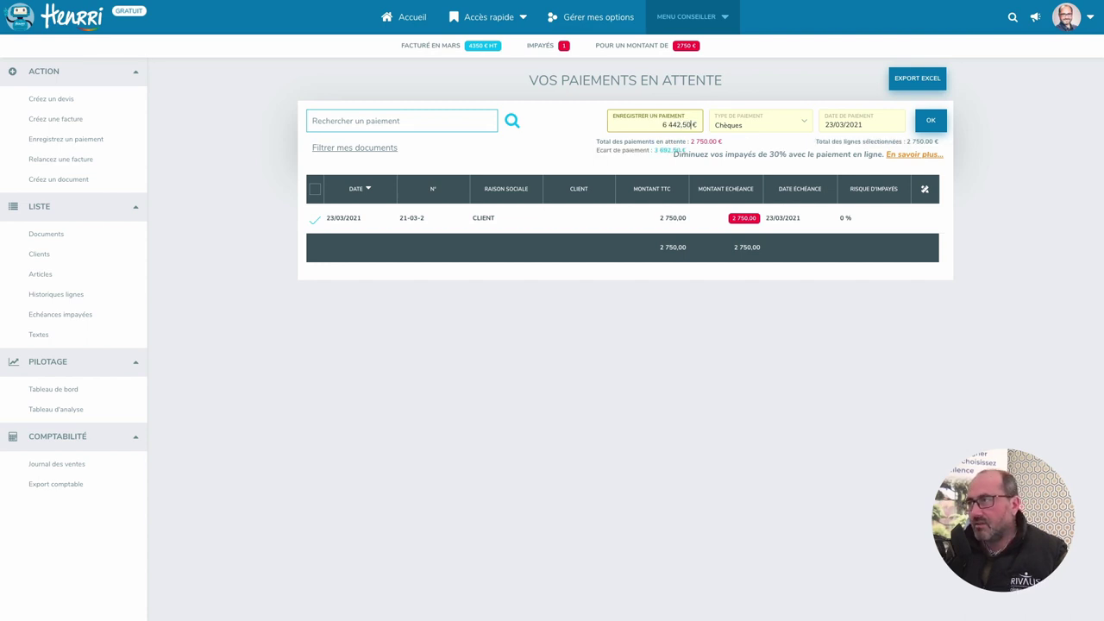
click(929, 123)
click(624, 196)
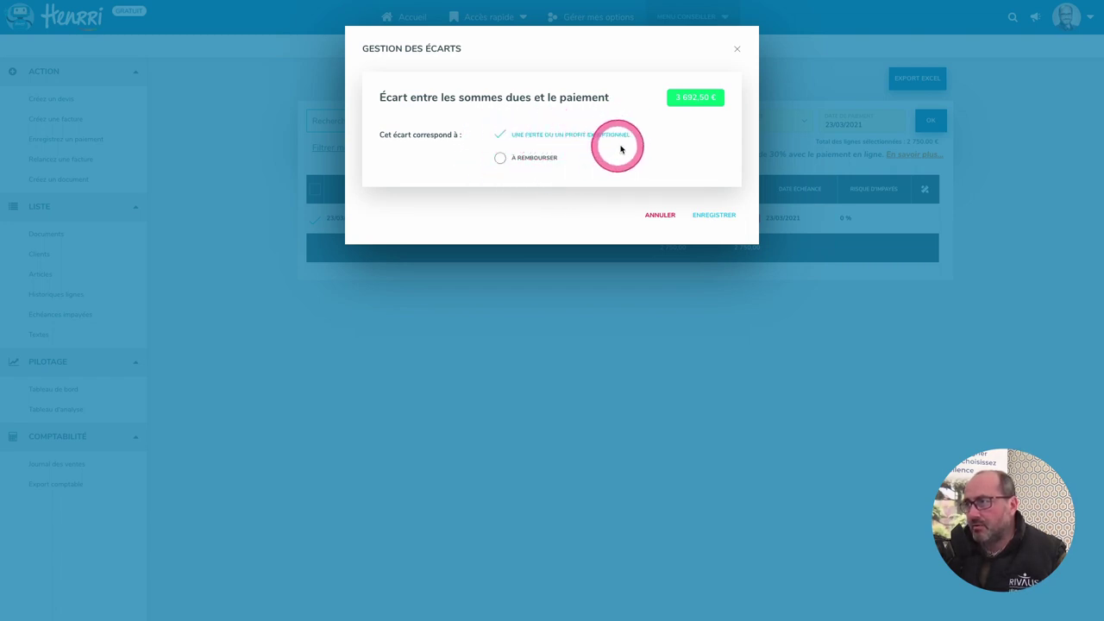
click(718, 218)
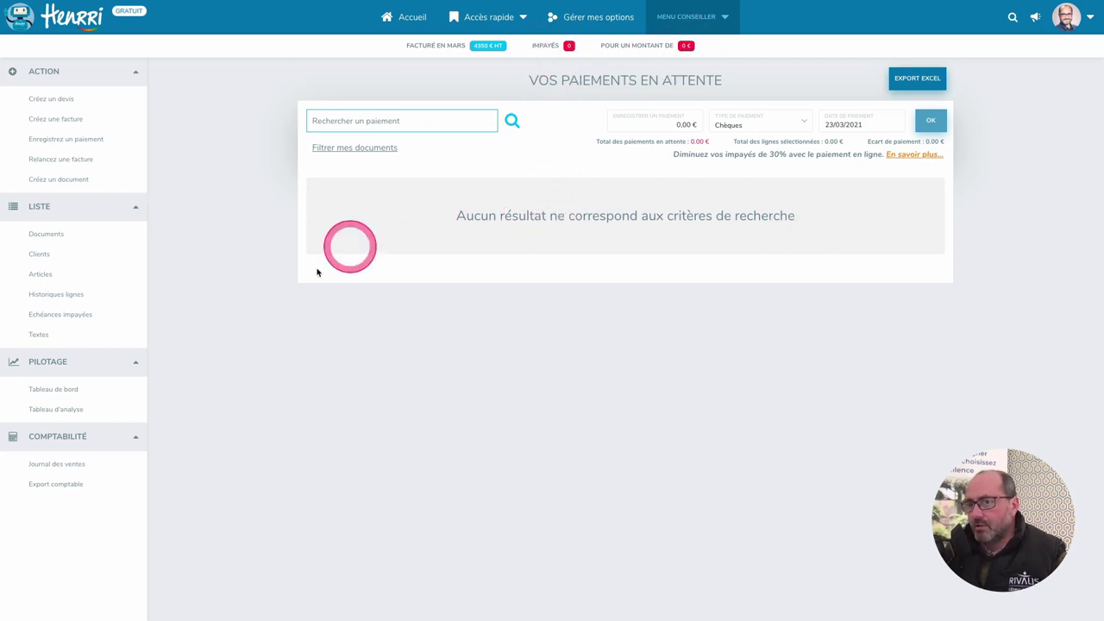
Step: Display the sales journal from 01/03/2021 to 31/03/2021 and review its sales, payments and VAT on receipts
click(65, 470)
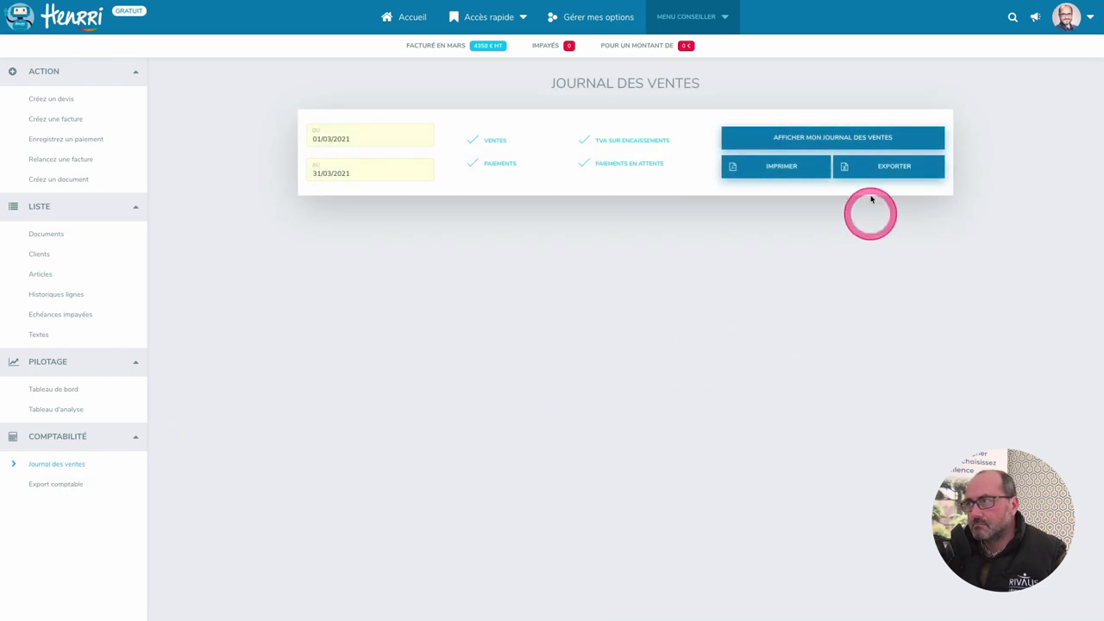
click(868, 139)
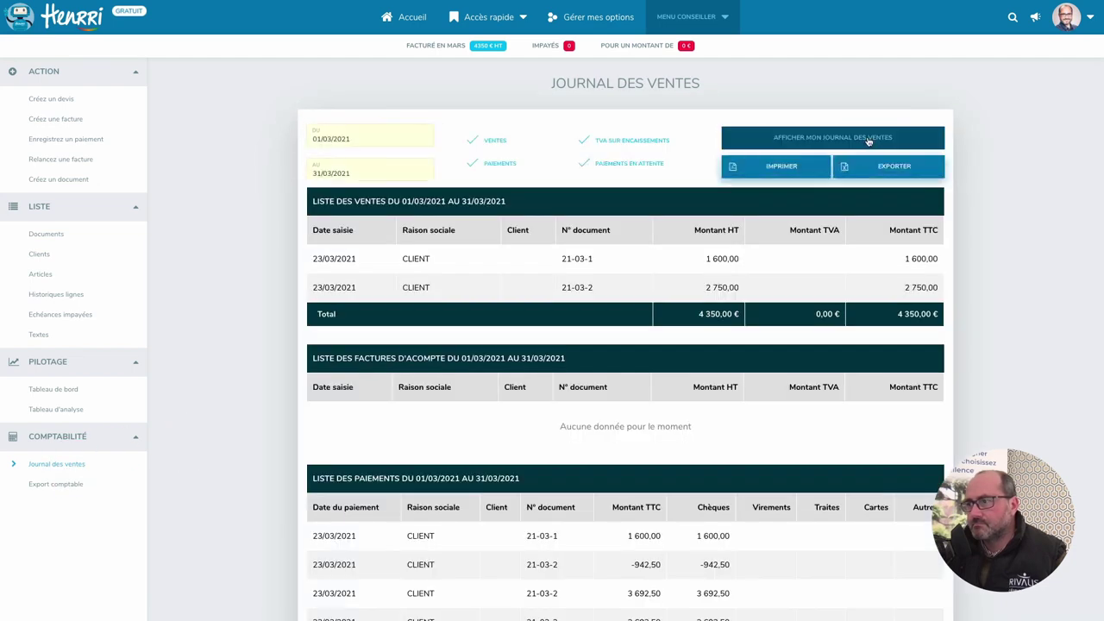
scroll(588, 280, down, 5)
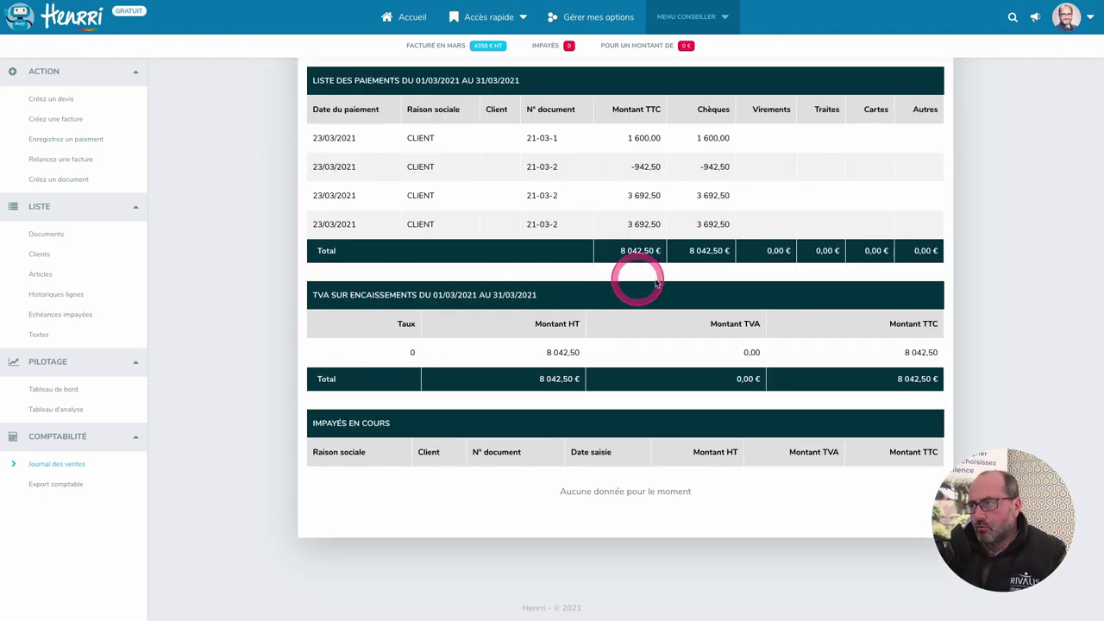